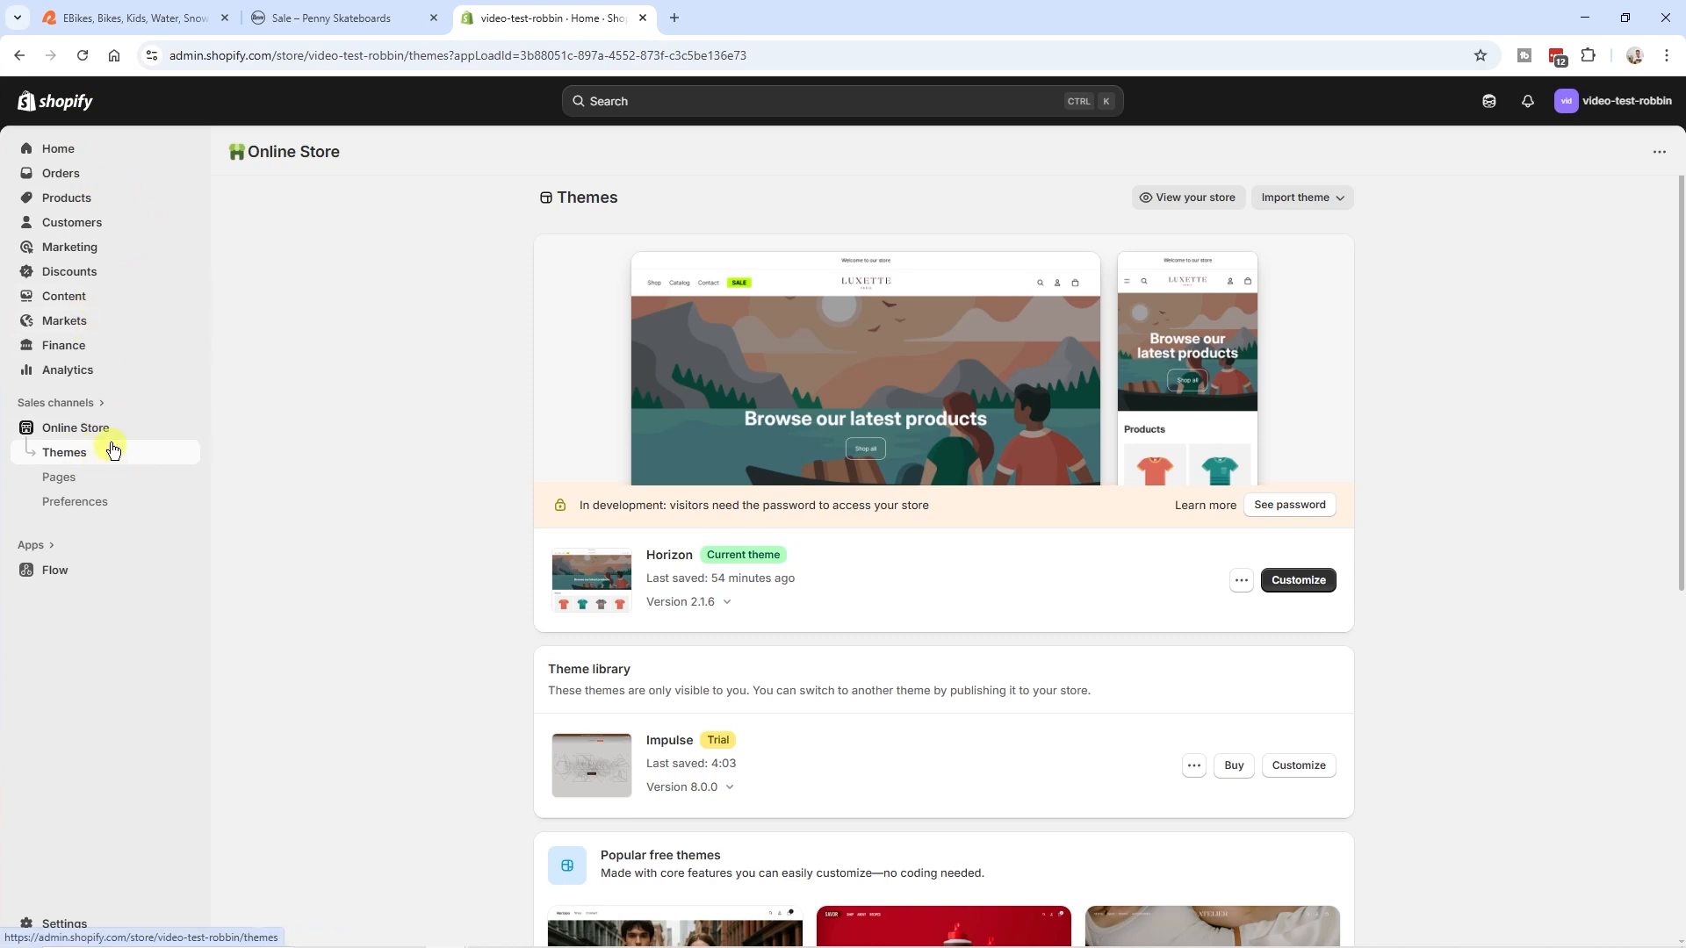
- Open the Horizon theme for customization and expand the Custom CSS section of its theme settings
click(1290, 583)
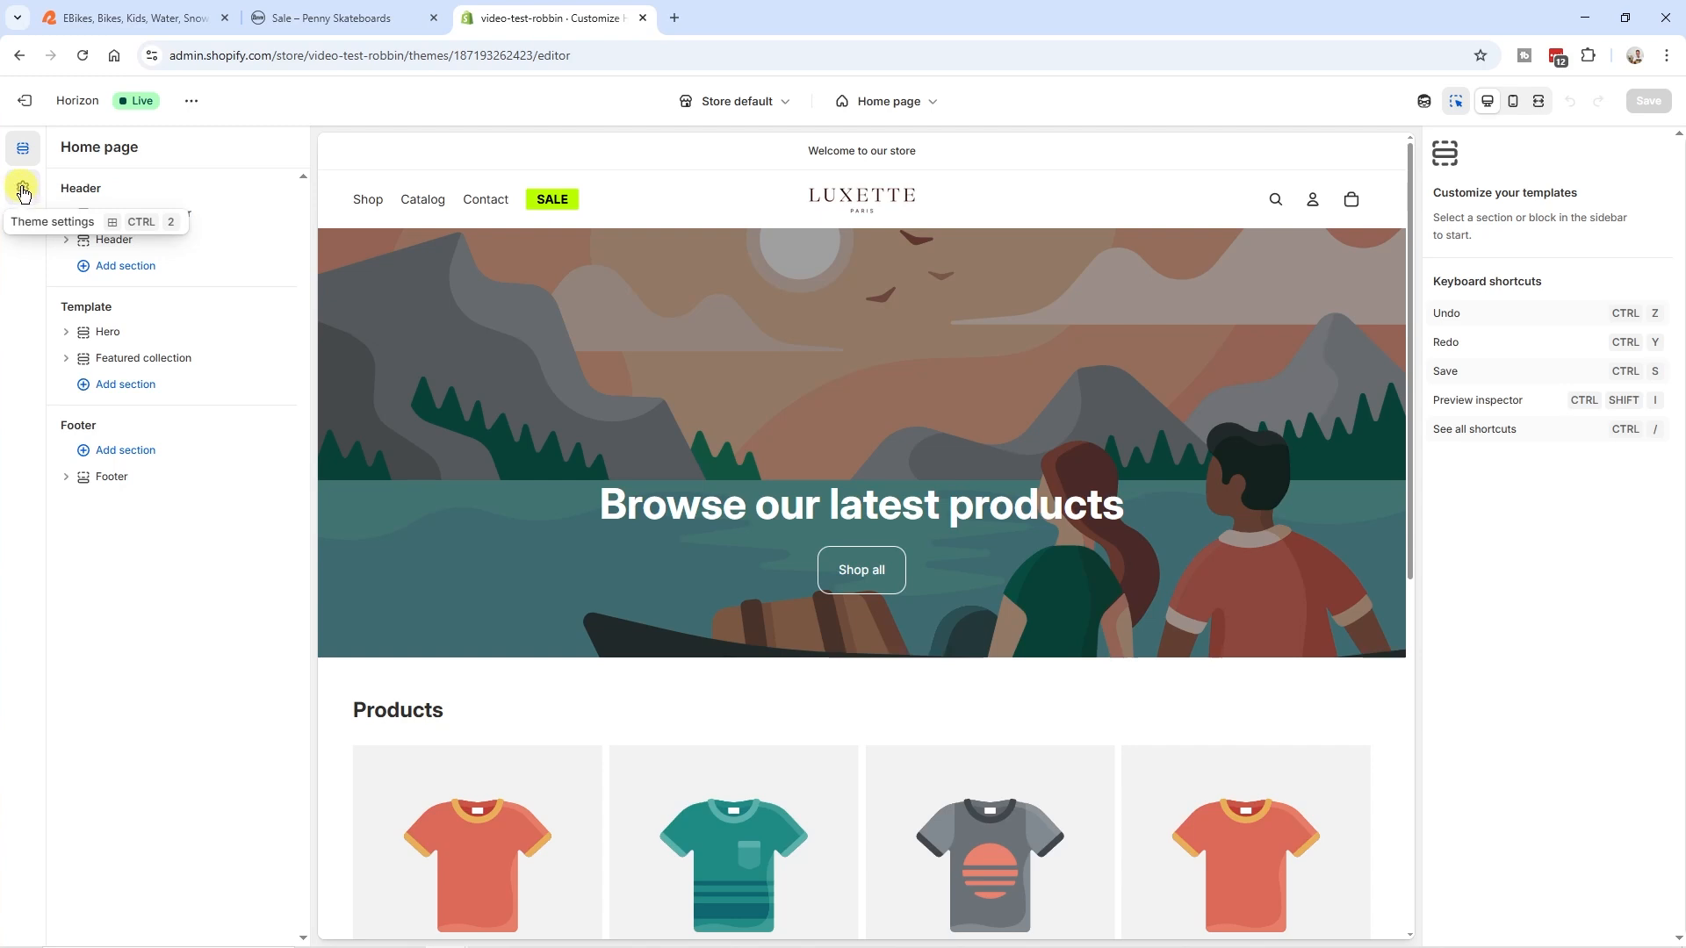
click(23, 190)
scroll(205, 461, down, 2)
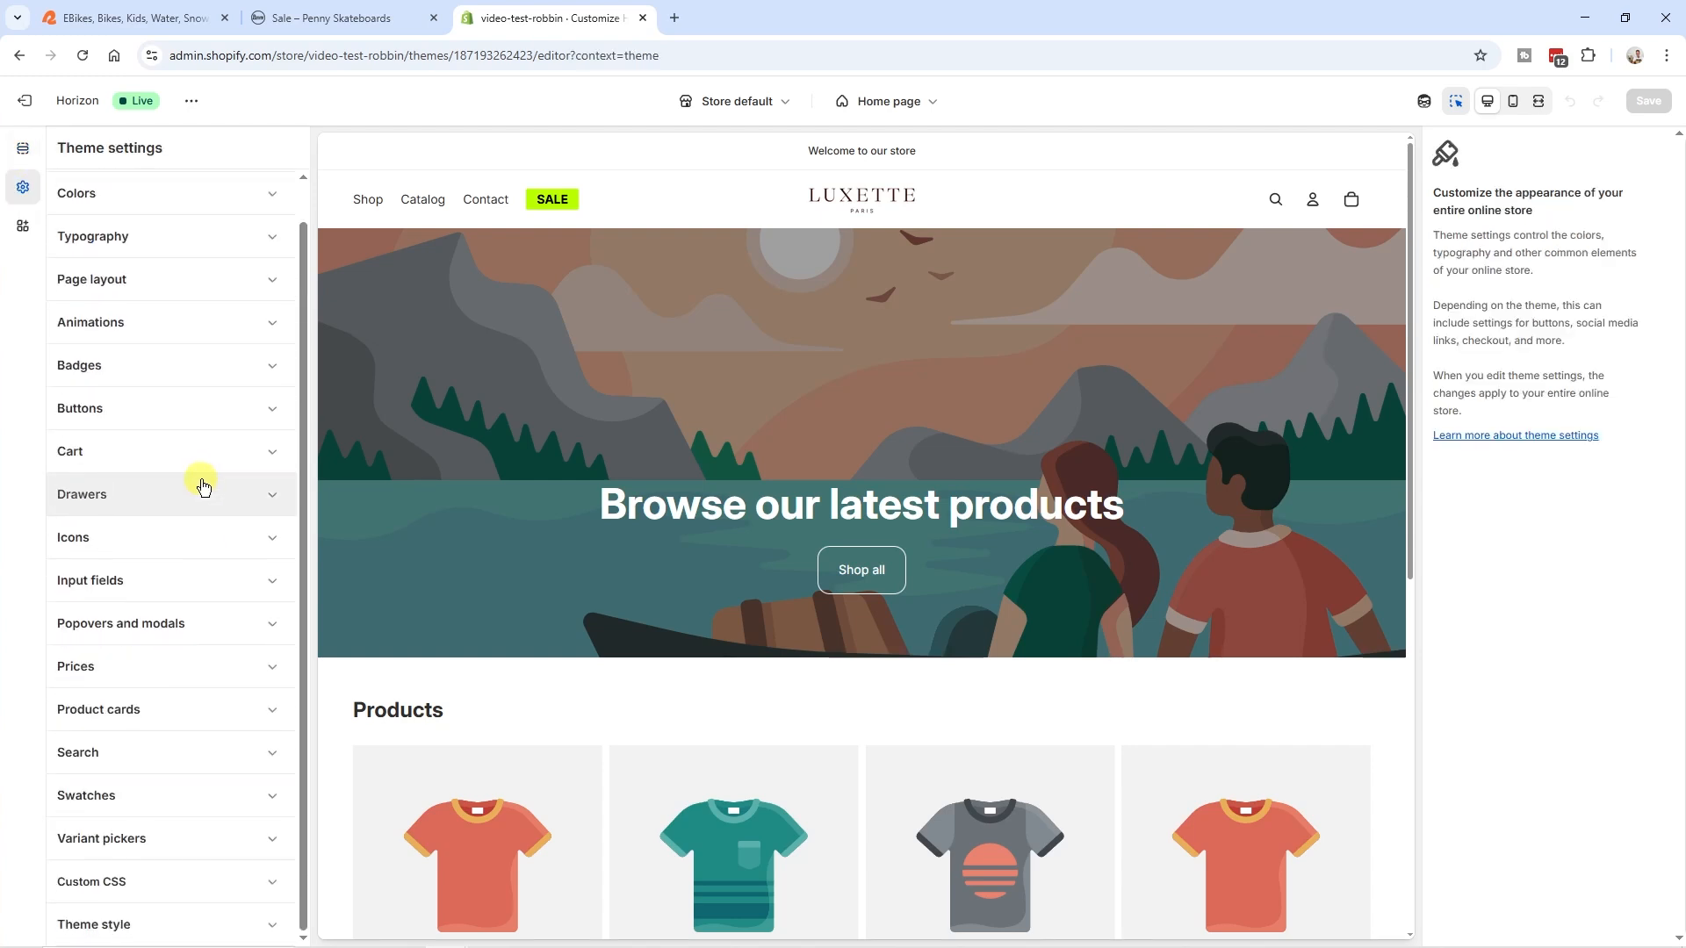
click(151, 882)
scroll(165, 749, down, 5)
mouse_move(277, 568)
mouse_down()
mouse_move(276, 808)
mouse_move(275, 553)
mouse_up()
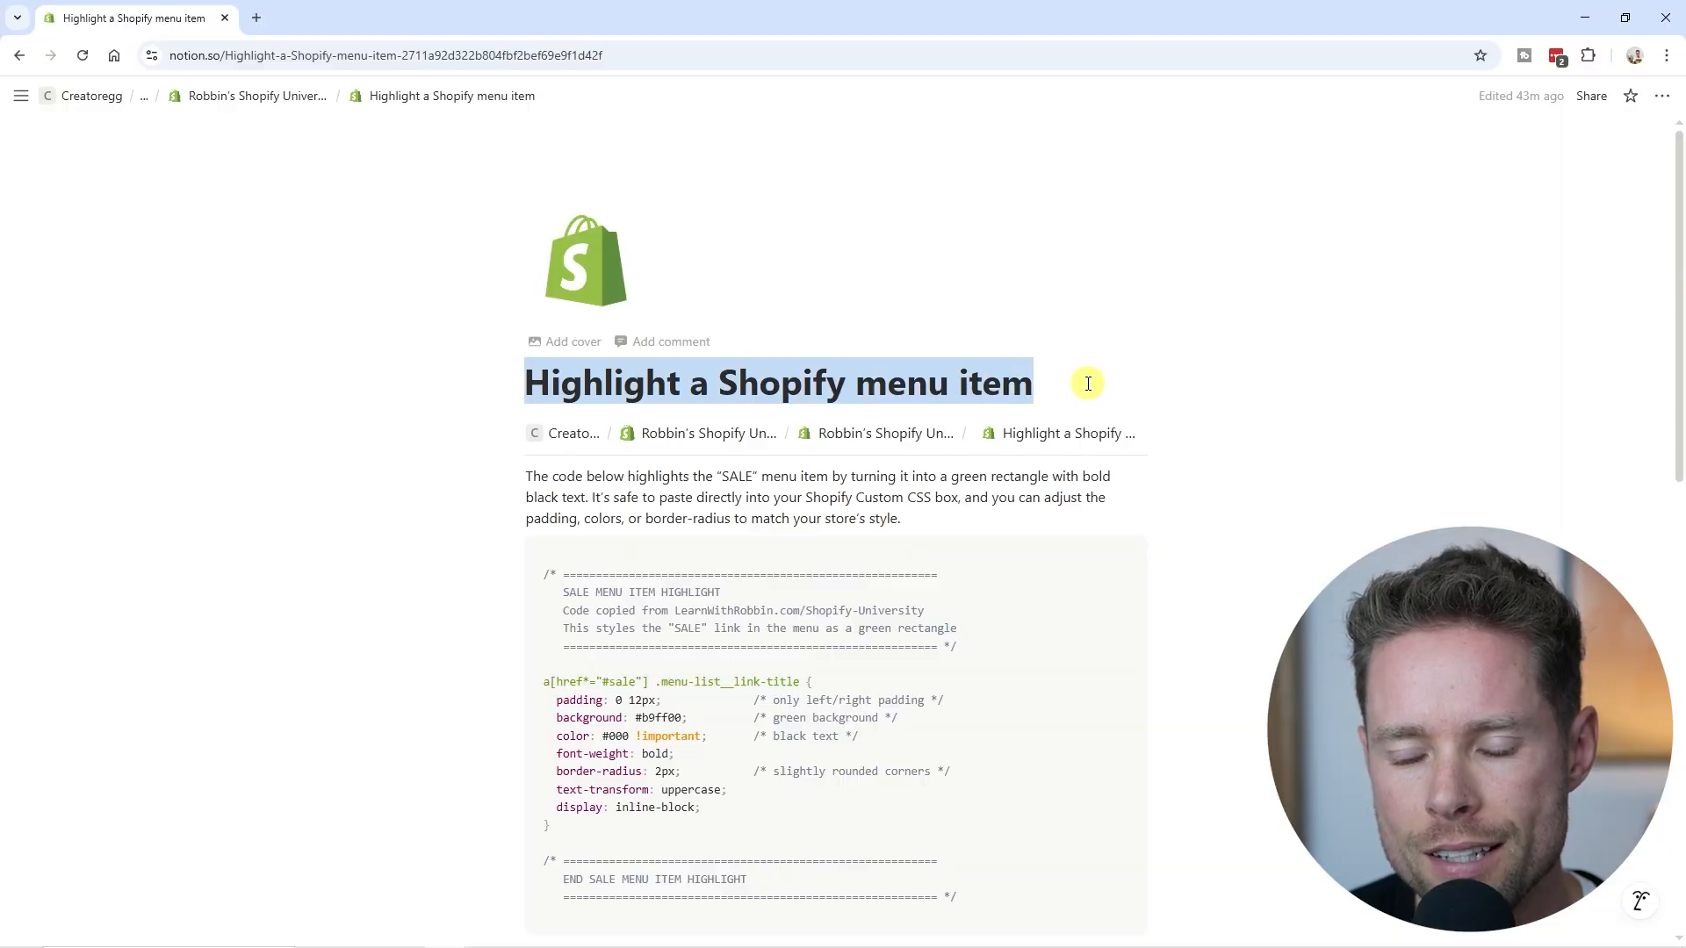
- Copy the "SALE MENU ITEM HIGHLIGHT" CSS snippet from the Notion page, paste it into the theme's Custom CSS and save
scroll(777, 406, down, 1)
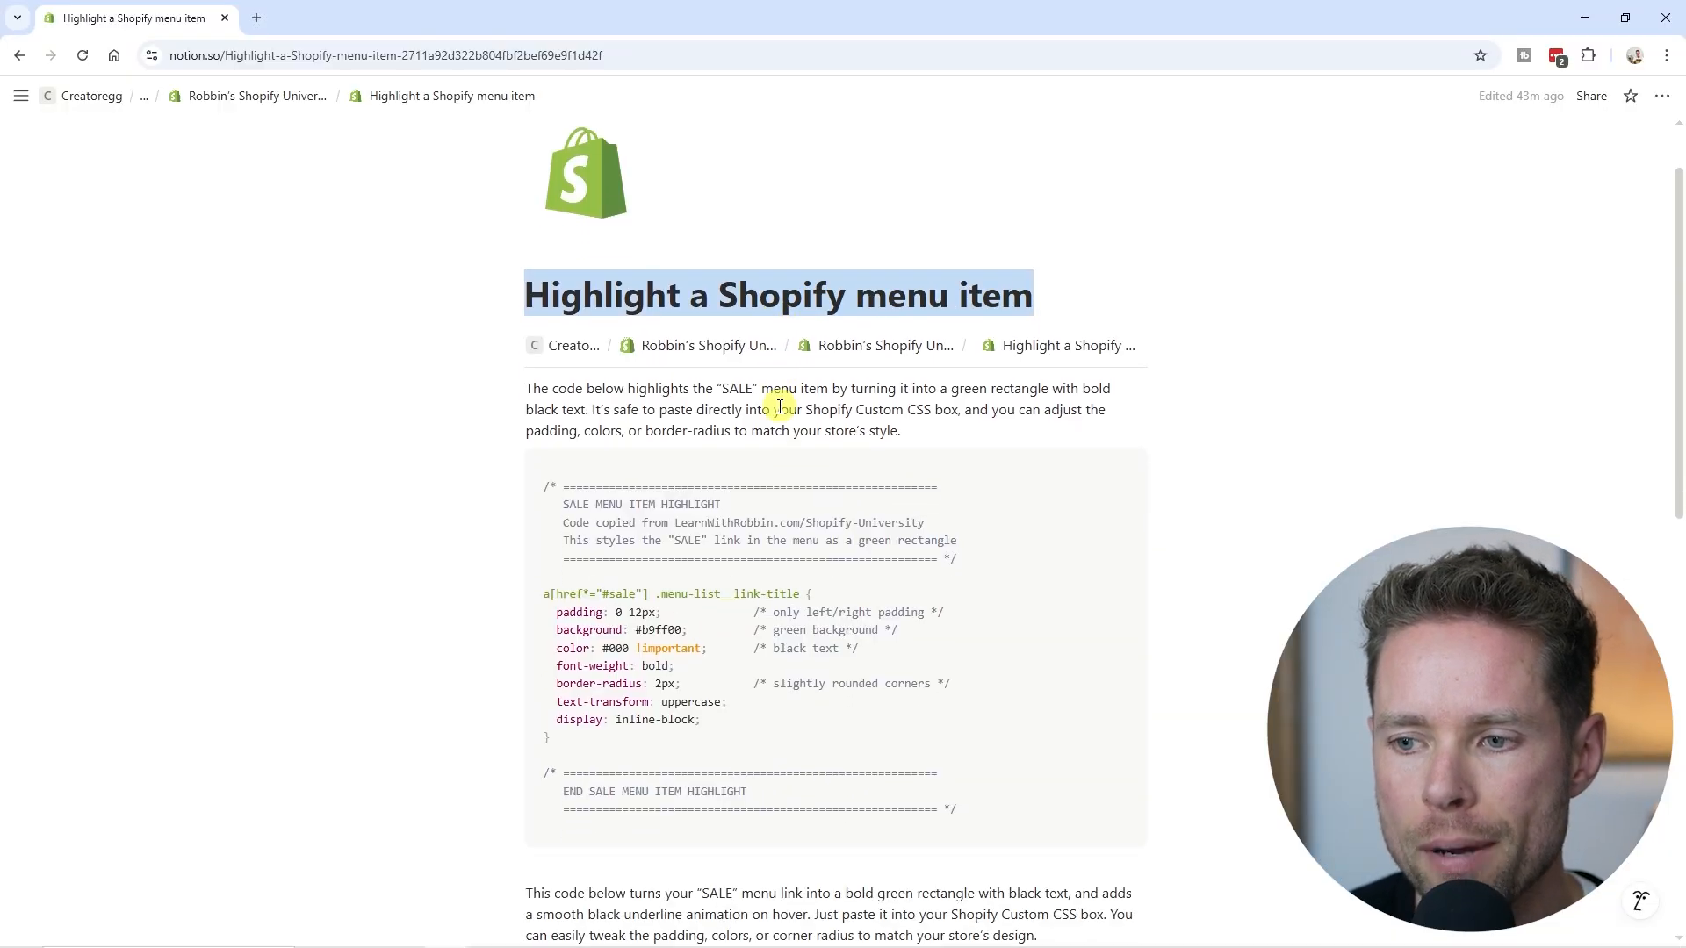
scroll(791, 400, down, 1)
scroll(790, 439, down, 1)
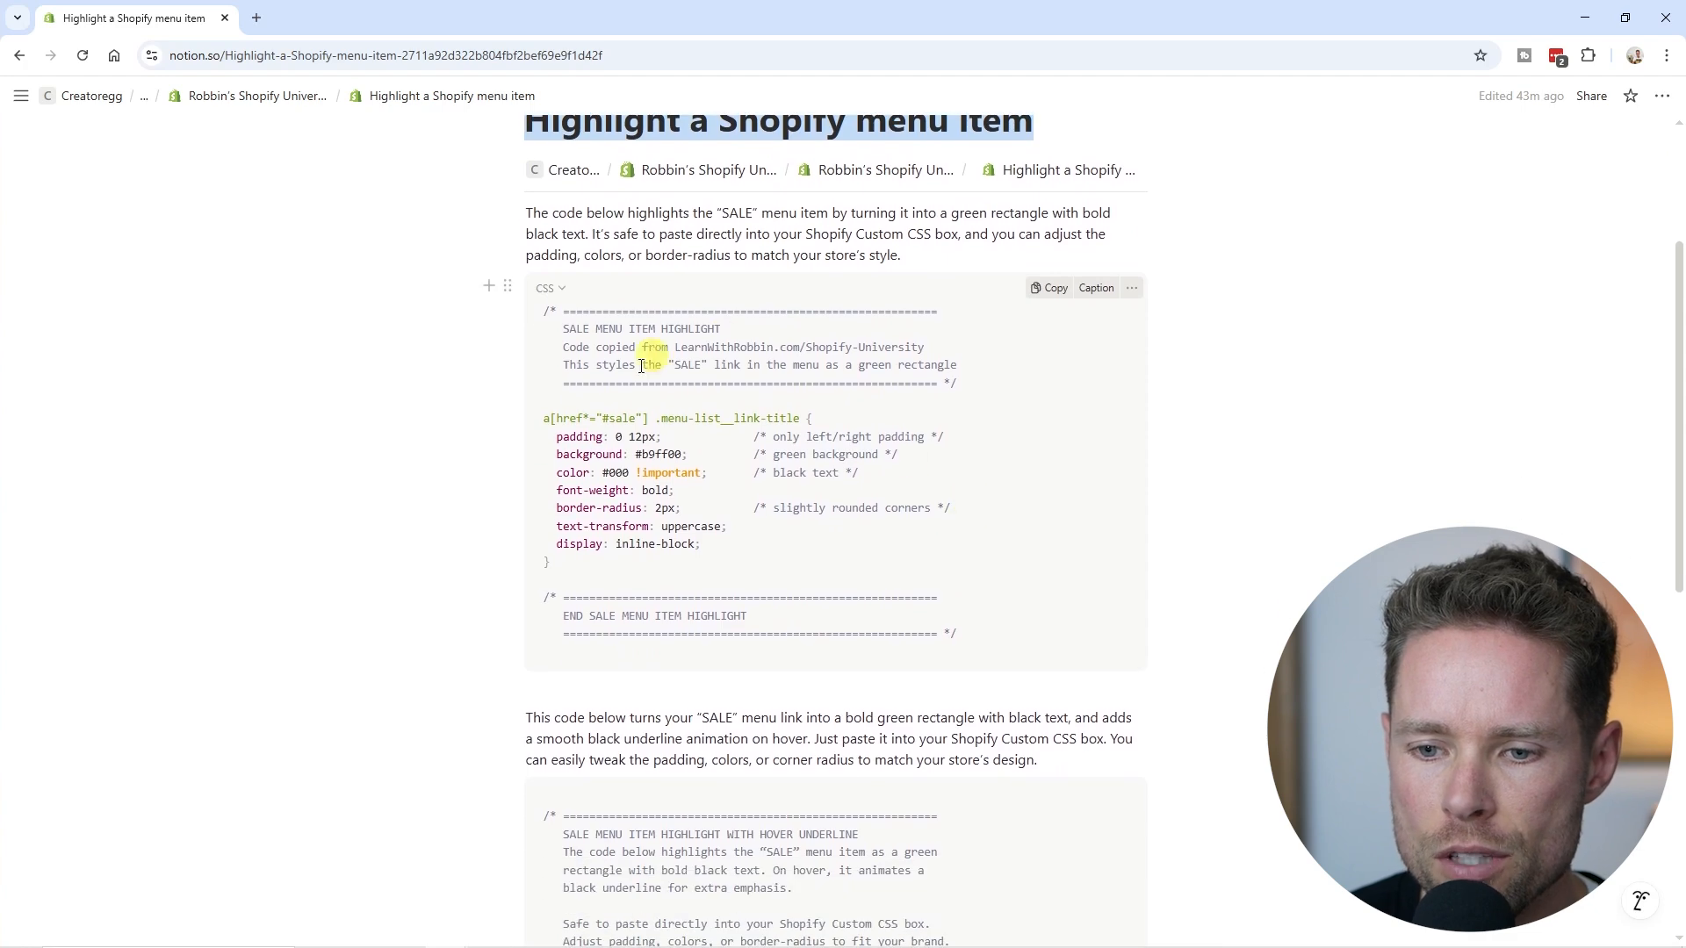
click(1052, 292)
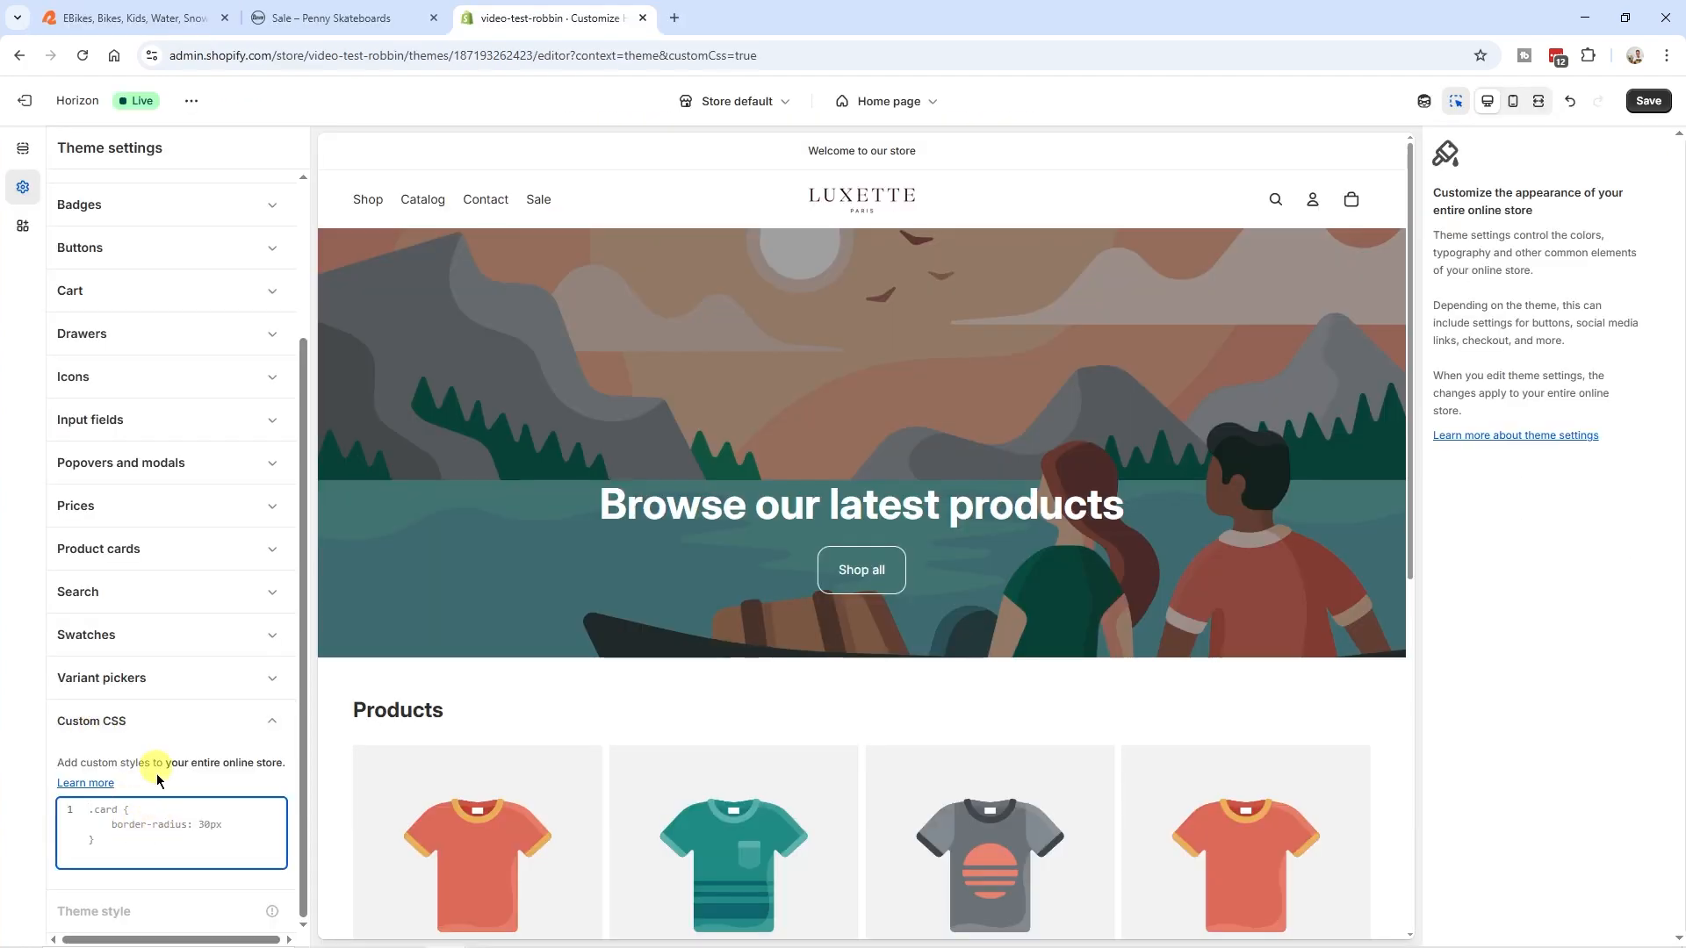
click(165, 829)
key(ctrl+v)
key(ctrl+s)
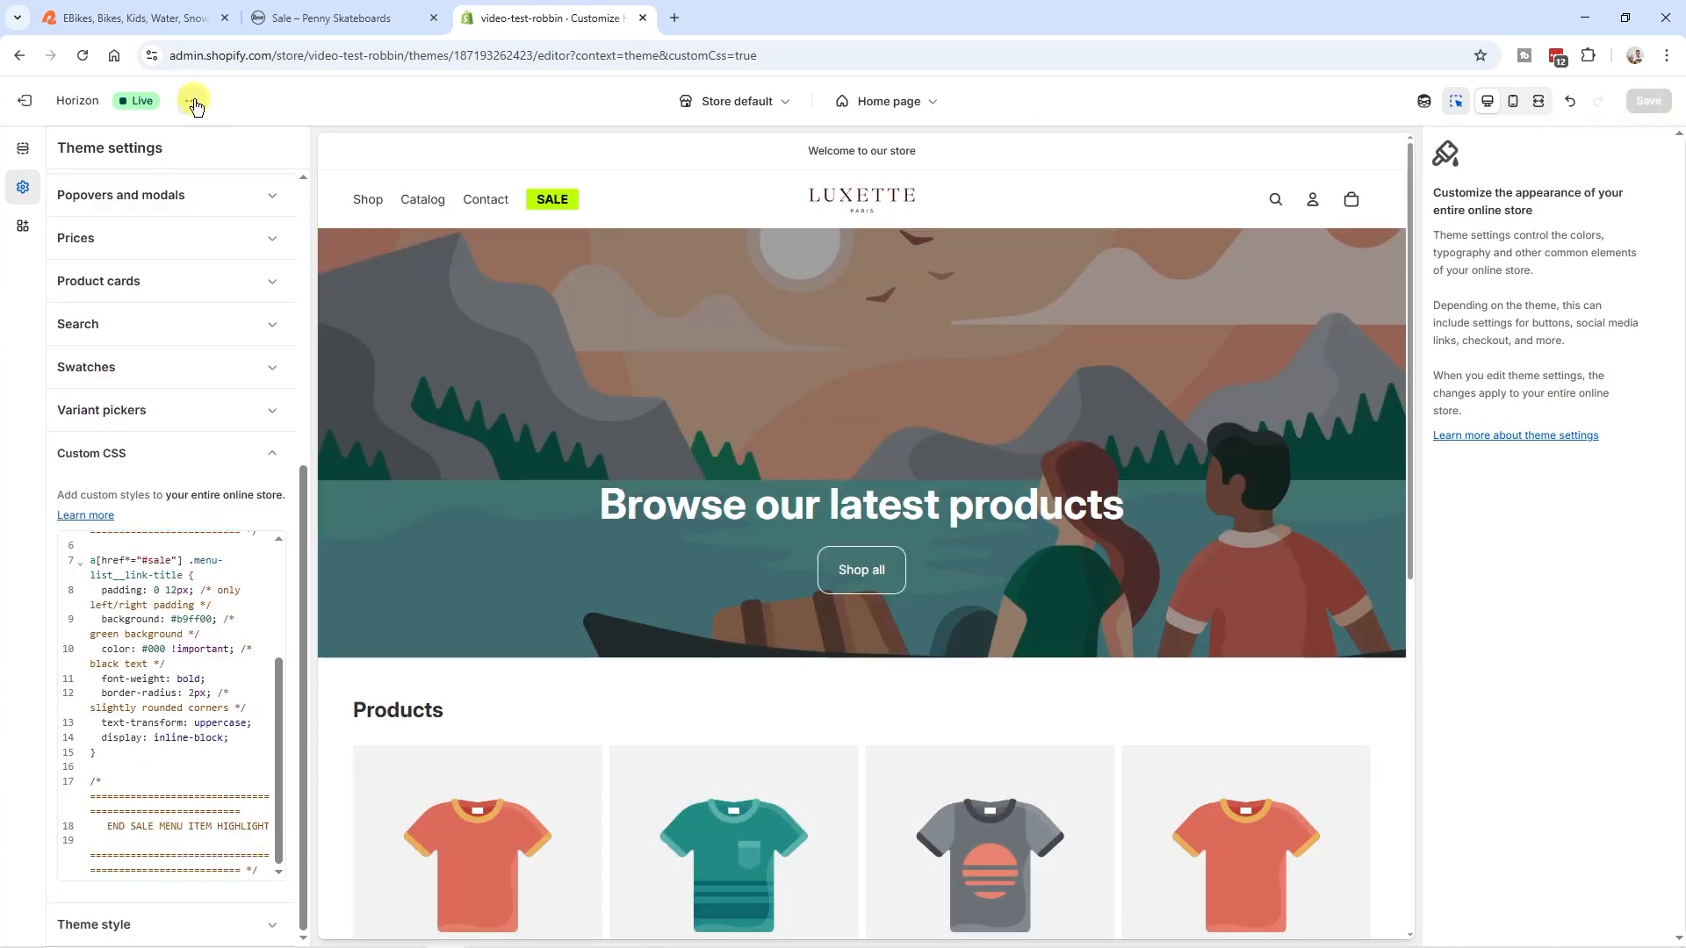
- Open the live store, follow the SALE menu link and examine the "#sale" part of its URL
click(193, 102)
click(93, 277)
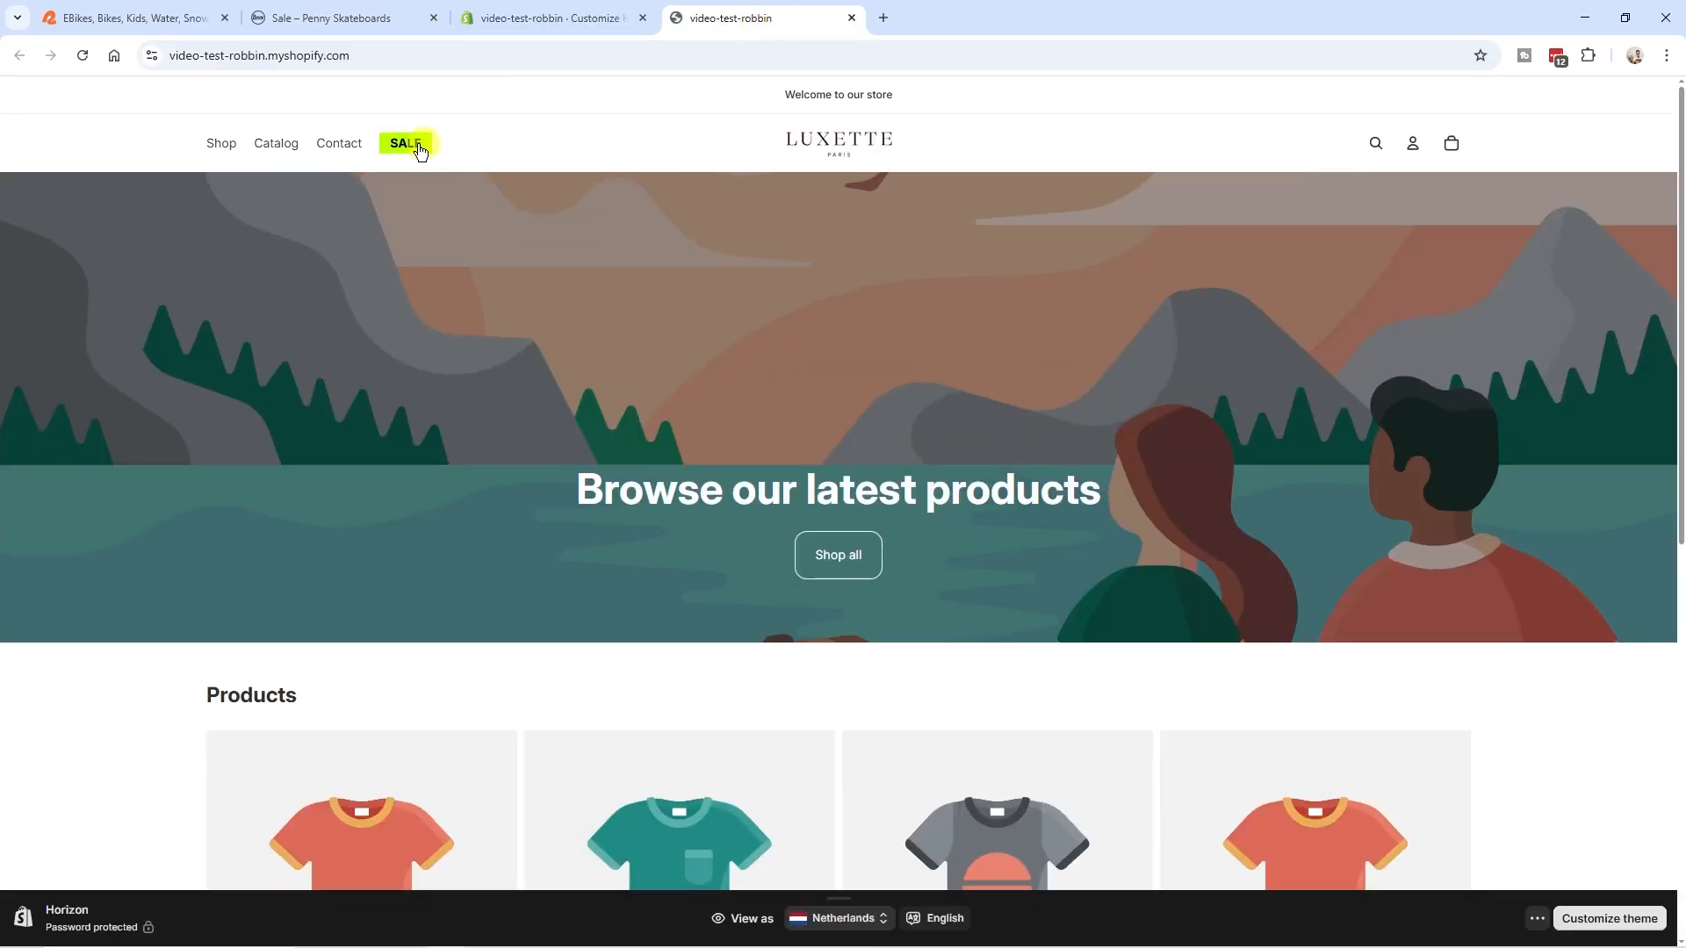
click(406, 145)
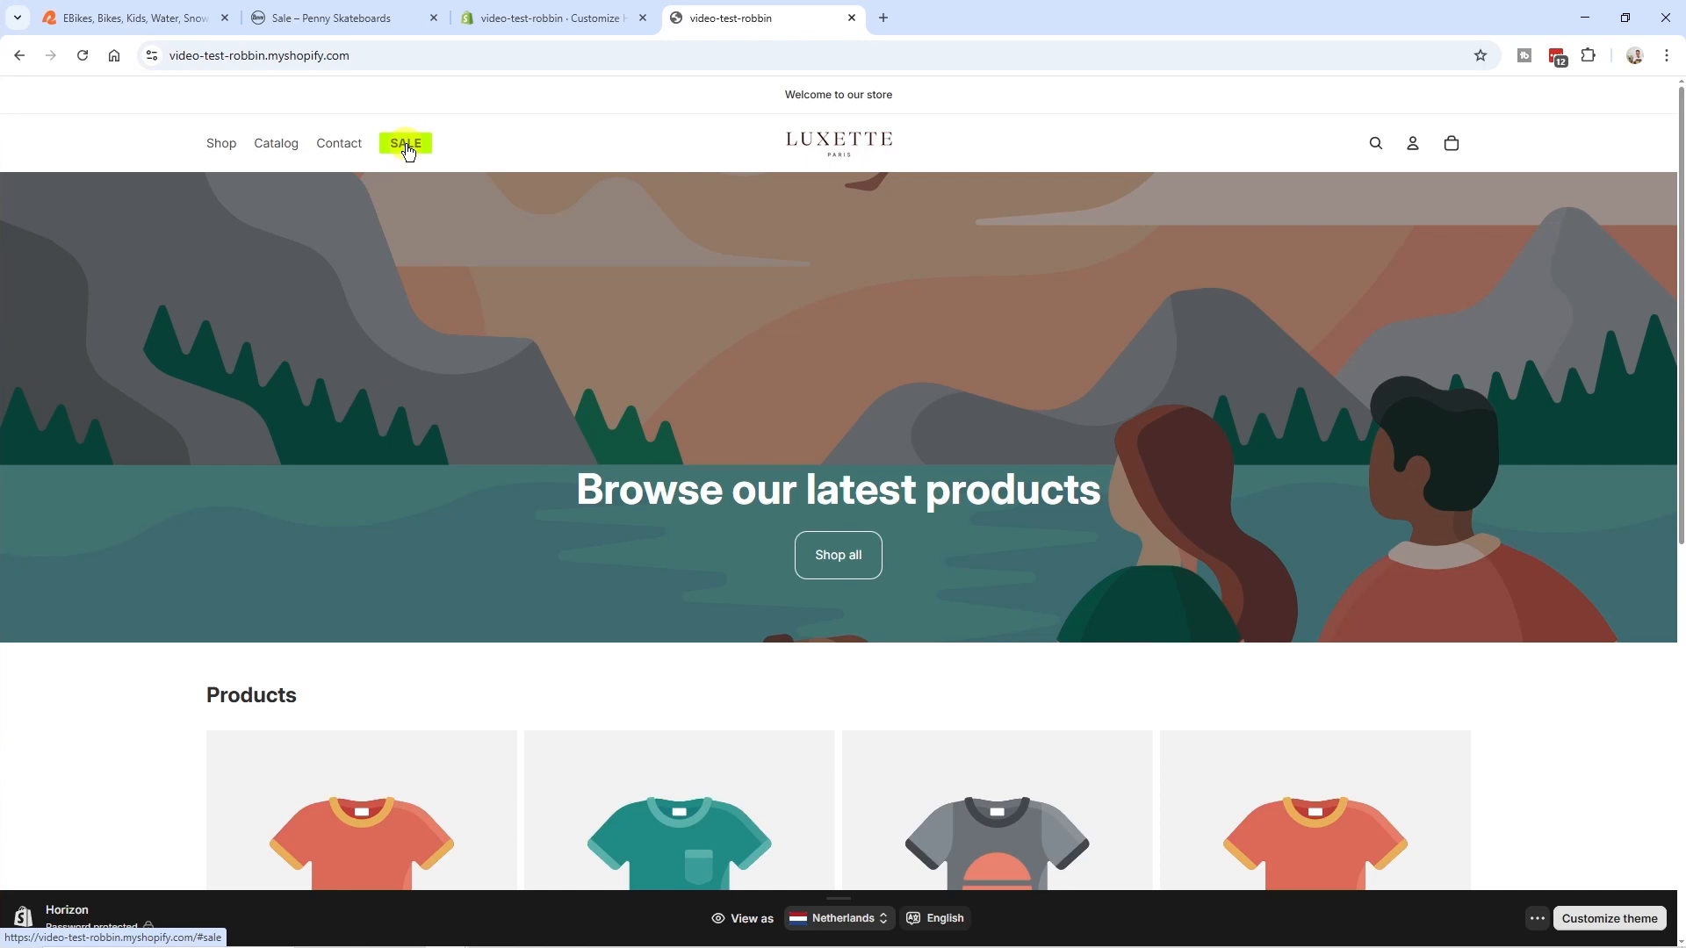
click(375, 57)
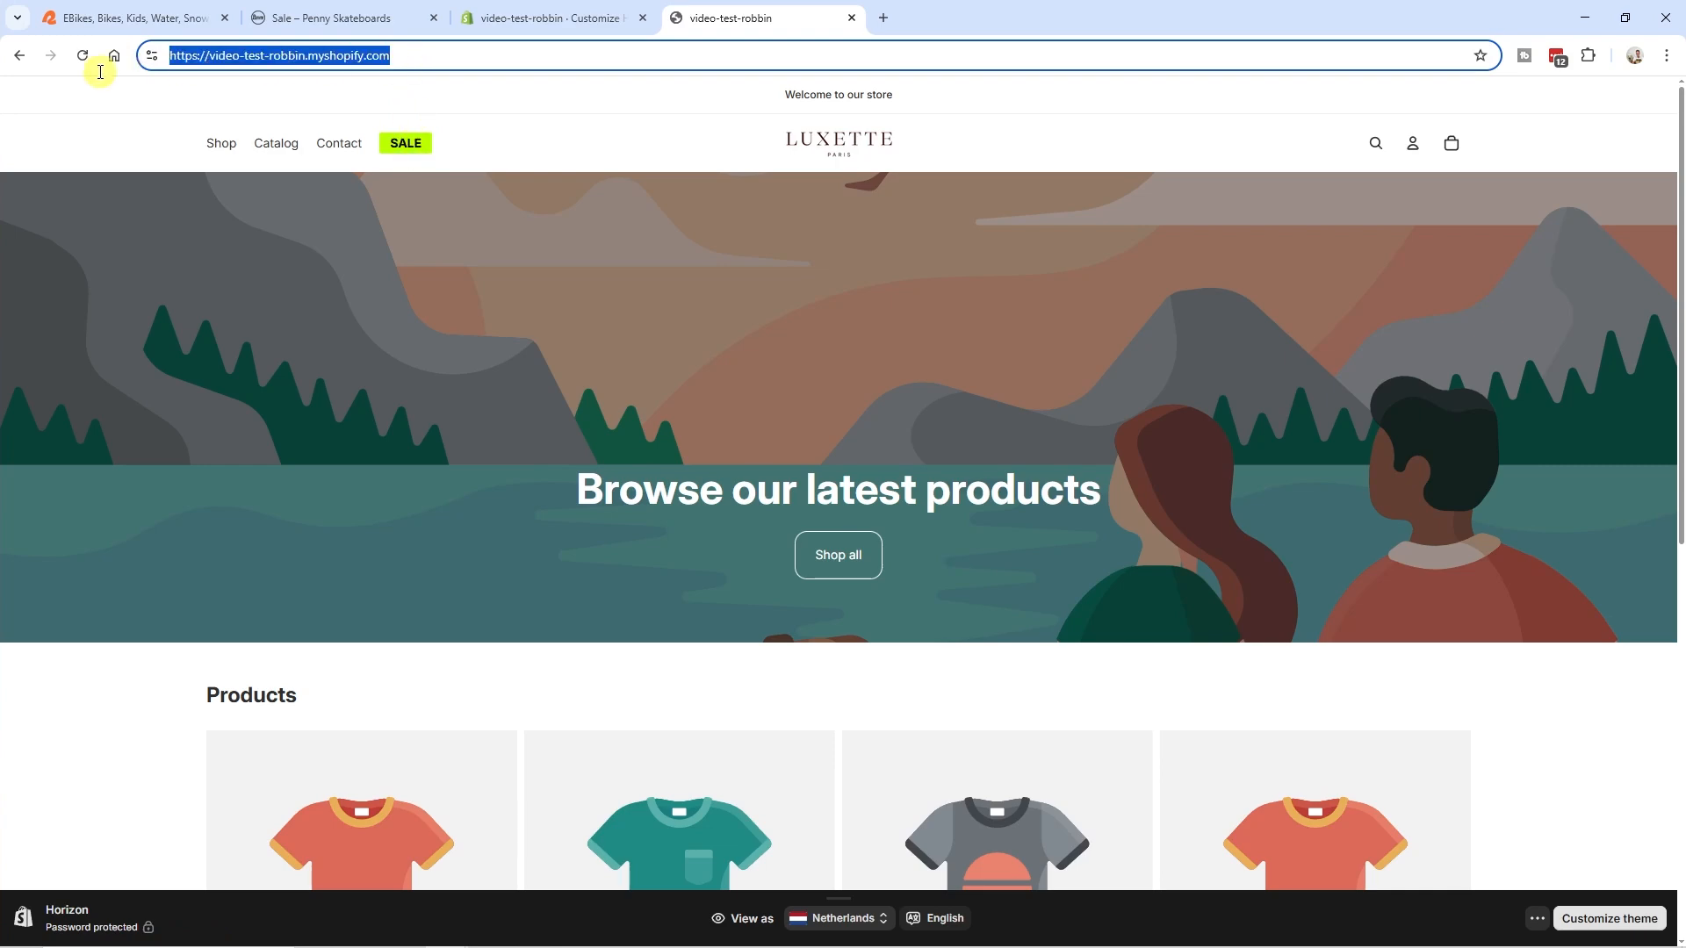
click(409, 151)
drag(436, 55, 394, 55)
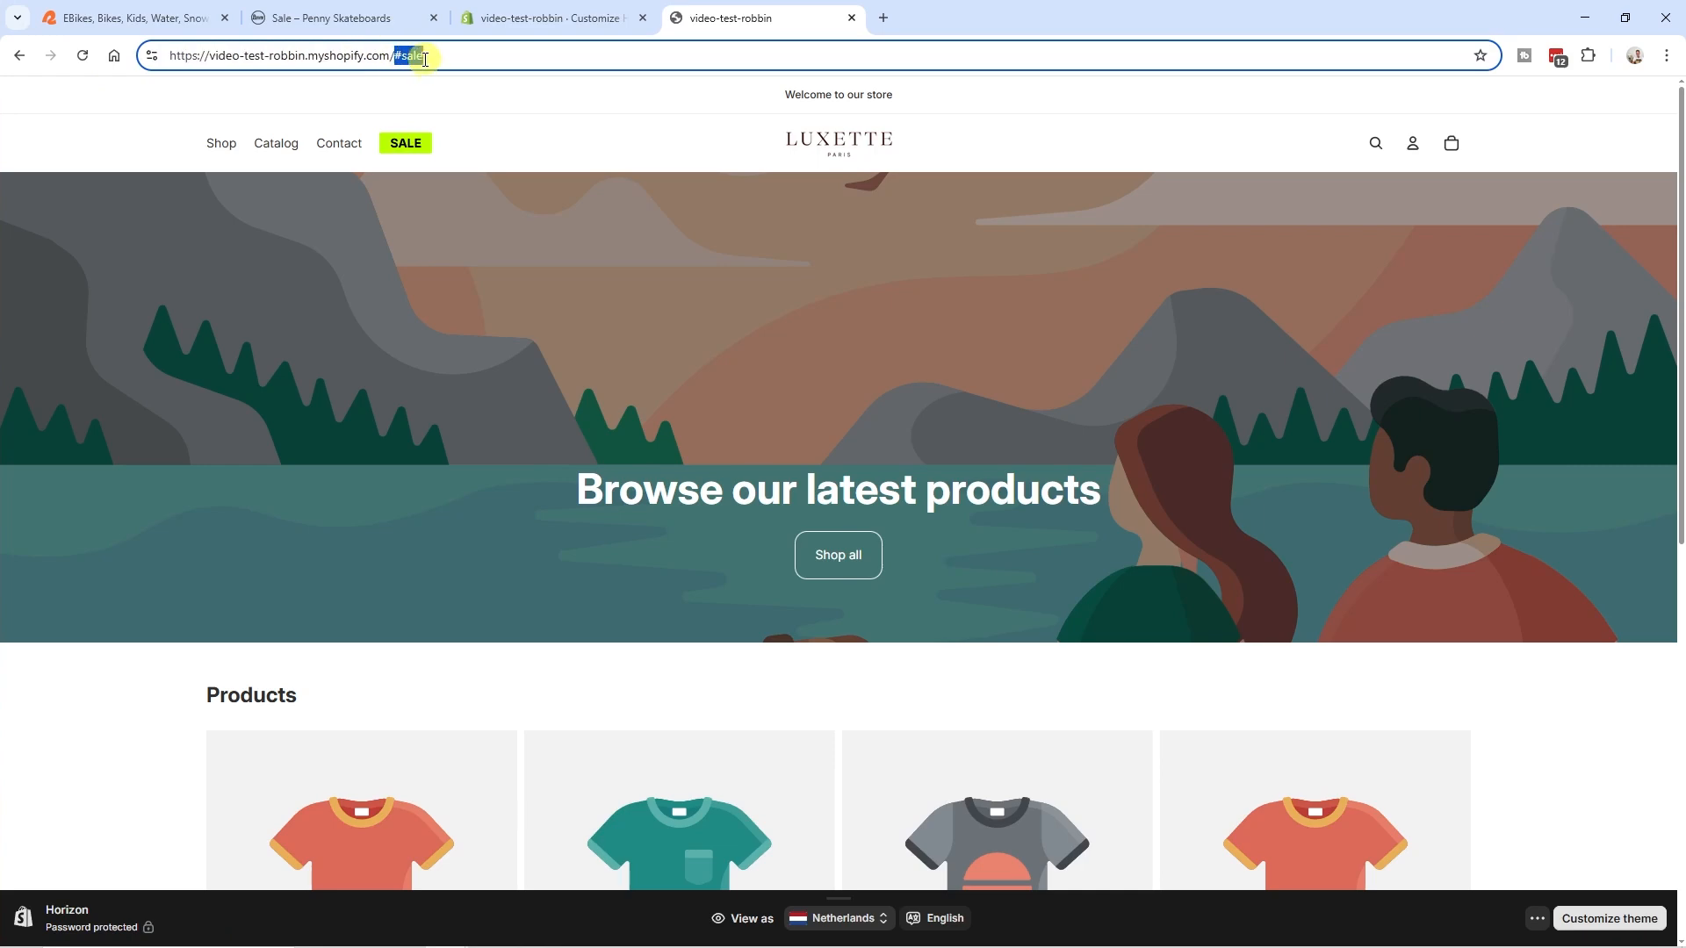
- Follow the sale menu links on the Penny Skateboards and Retrospec sites and examine the URL path each one uses
click(376, 21)
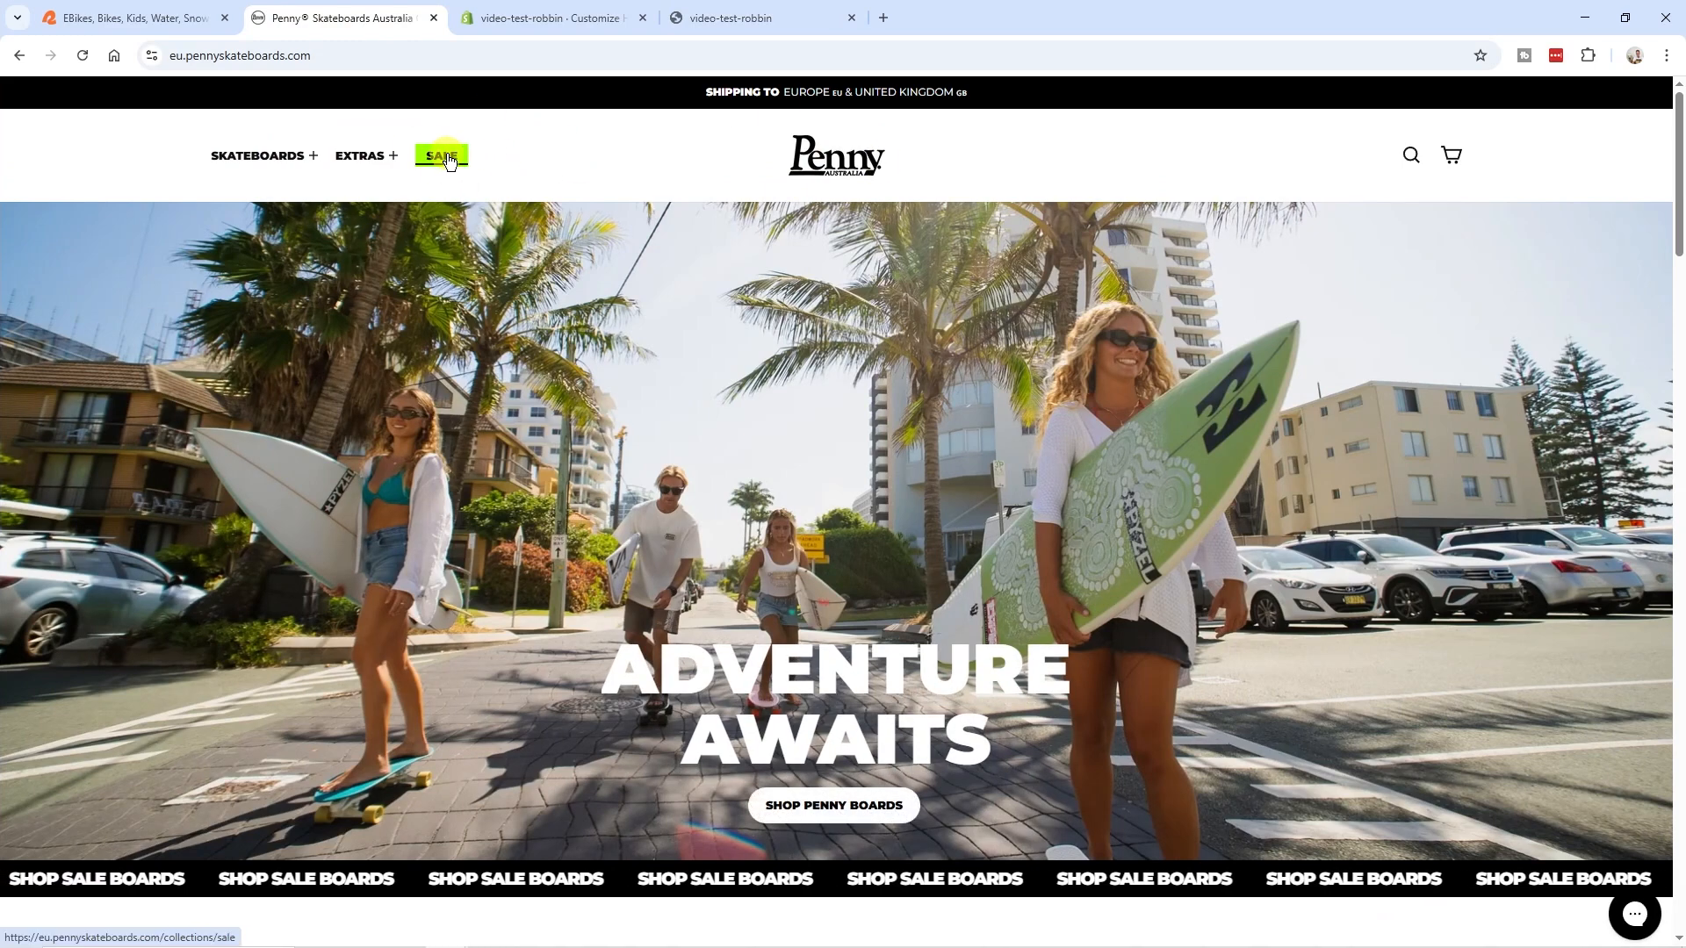
click(346, 55)
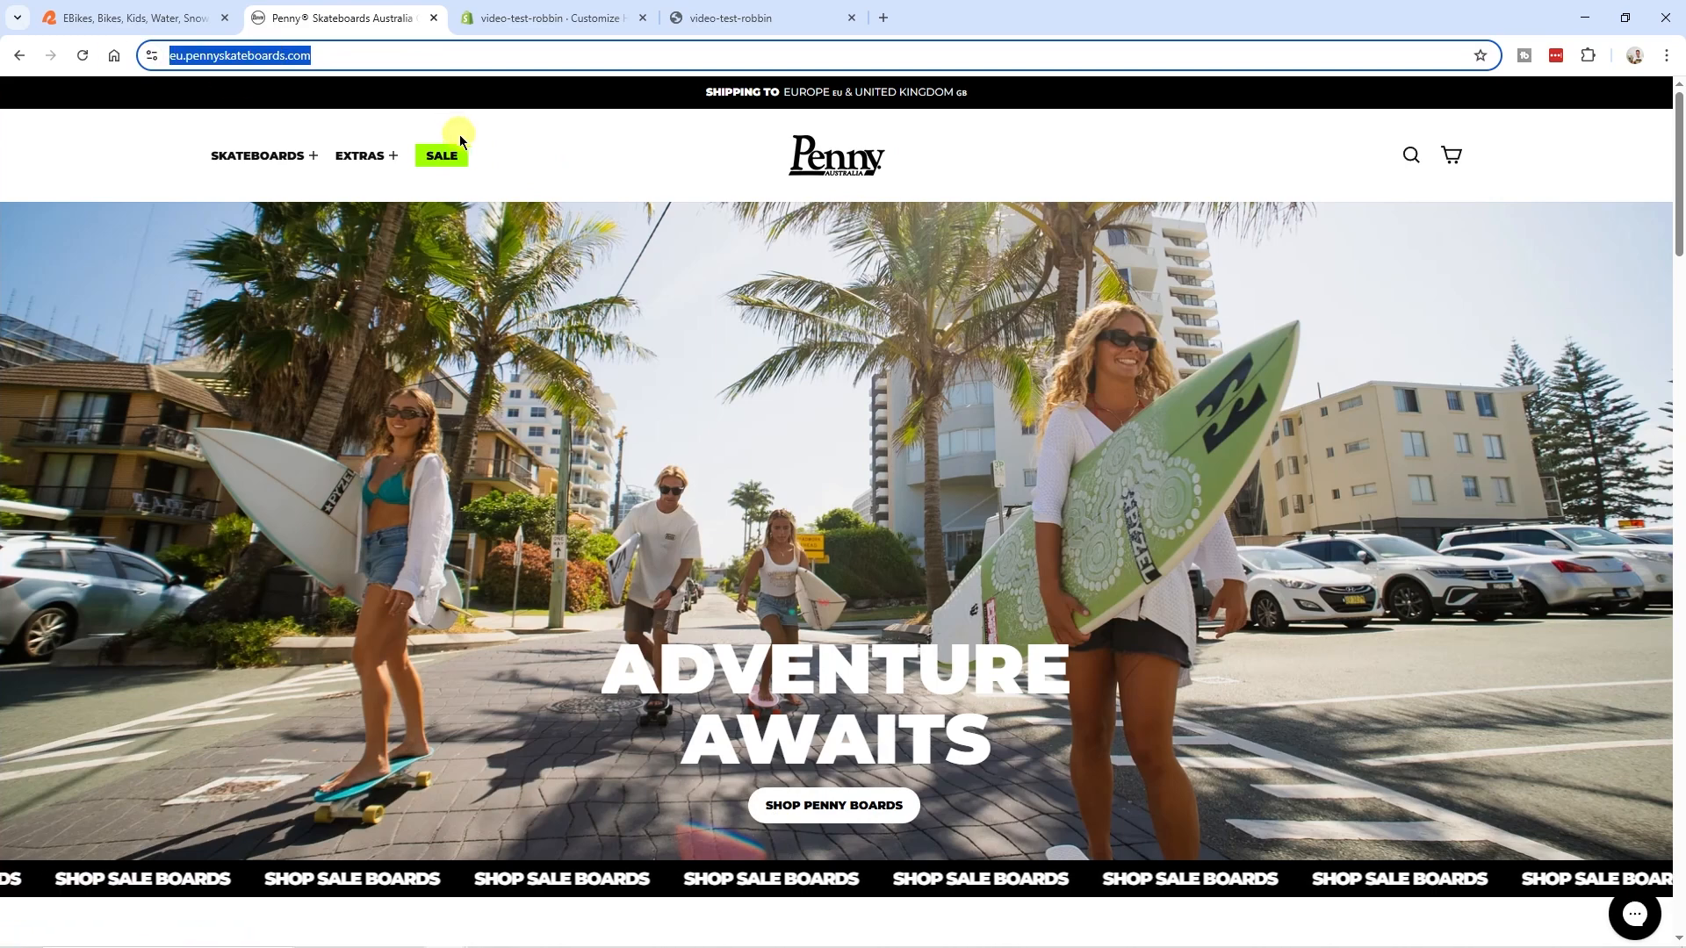
click(443, 155)
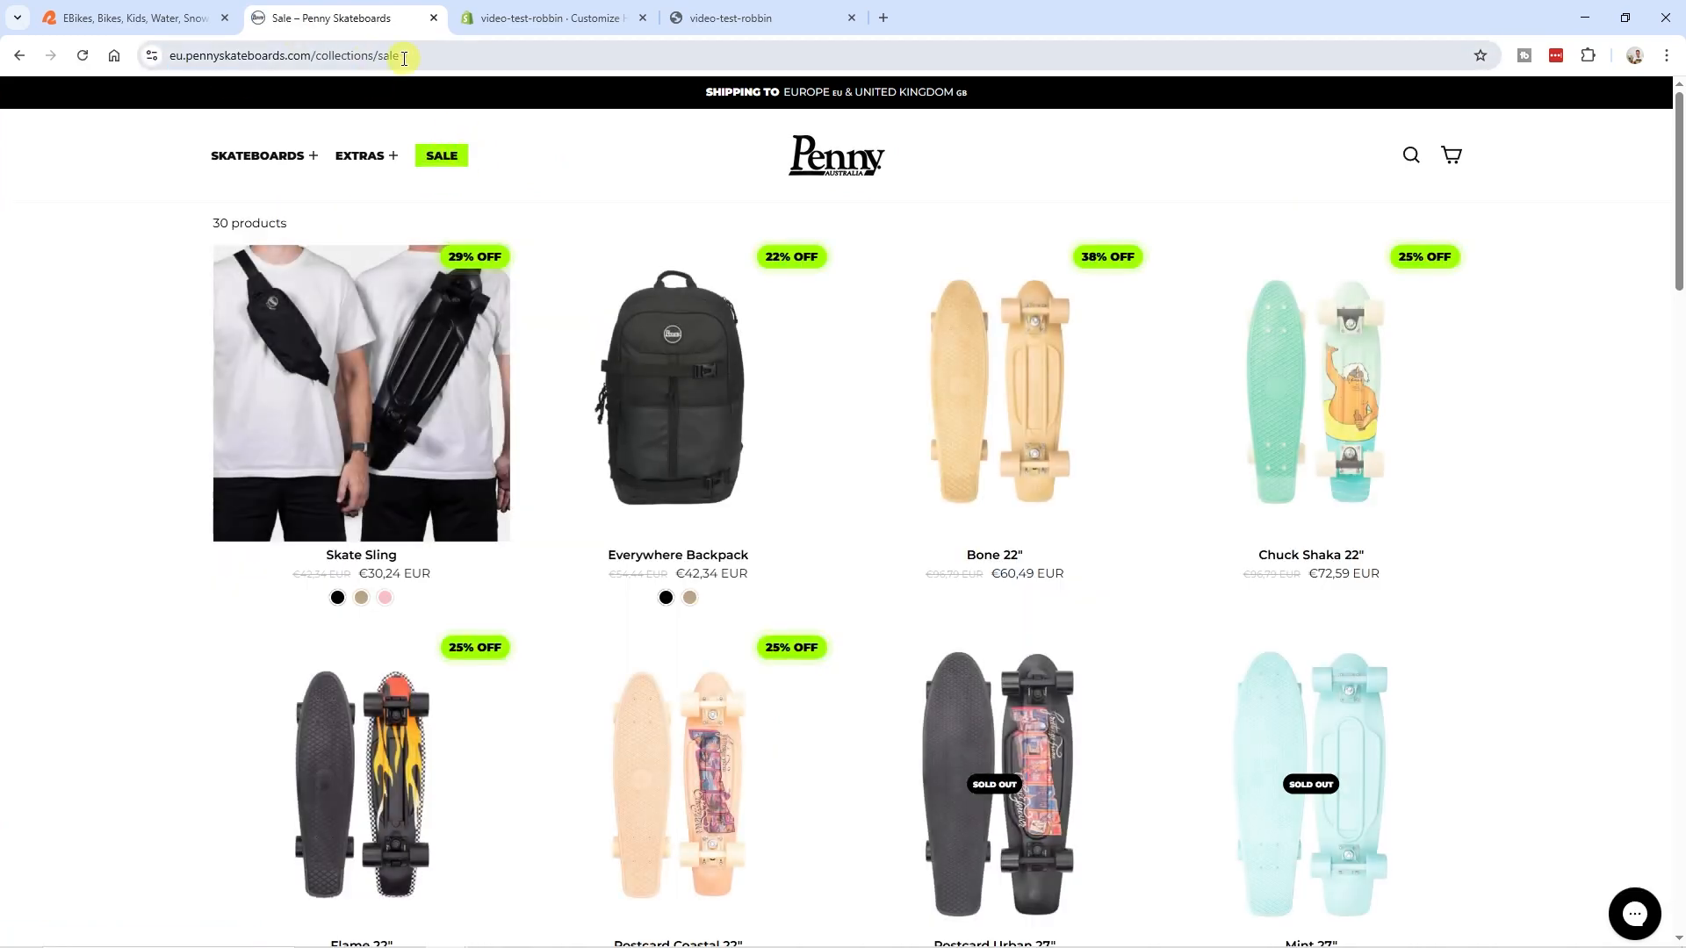
click(139, 16)
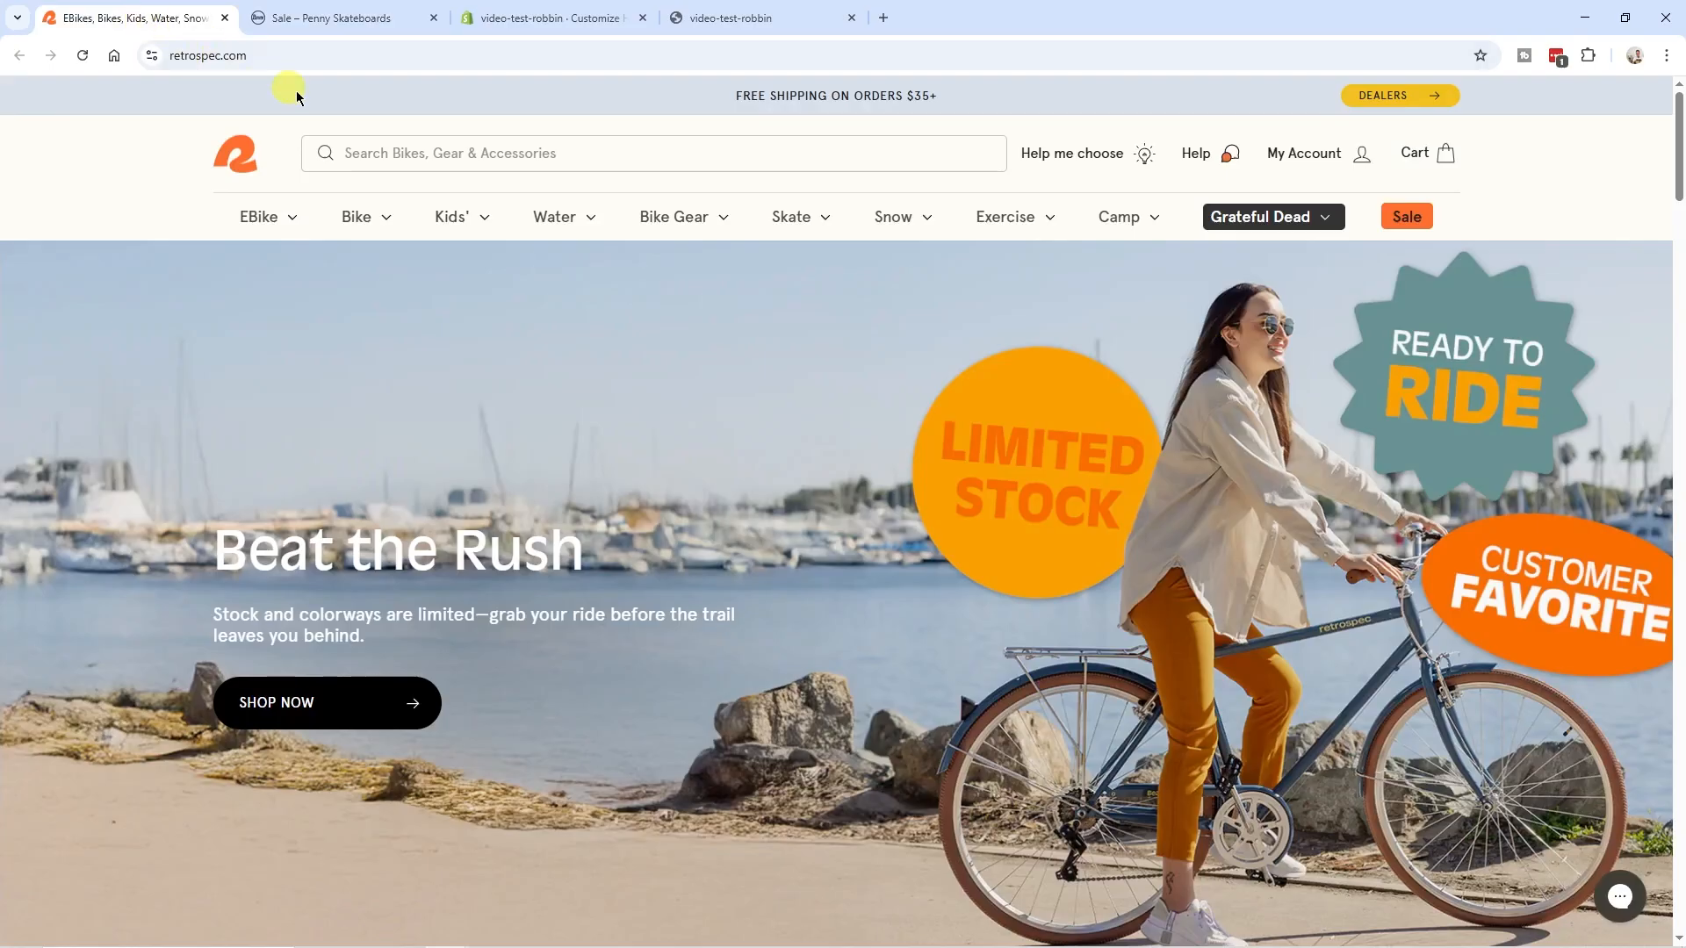
click(1407, 216)
click(188, 54)
click(392, 56)
drag(439, 56, 281, 56)
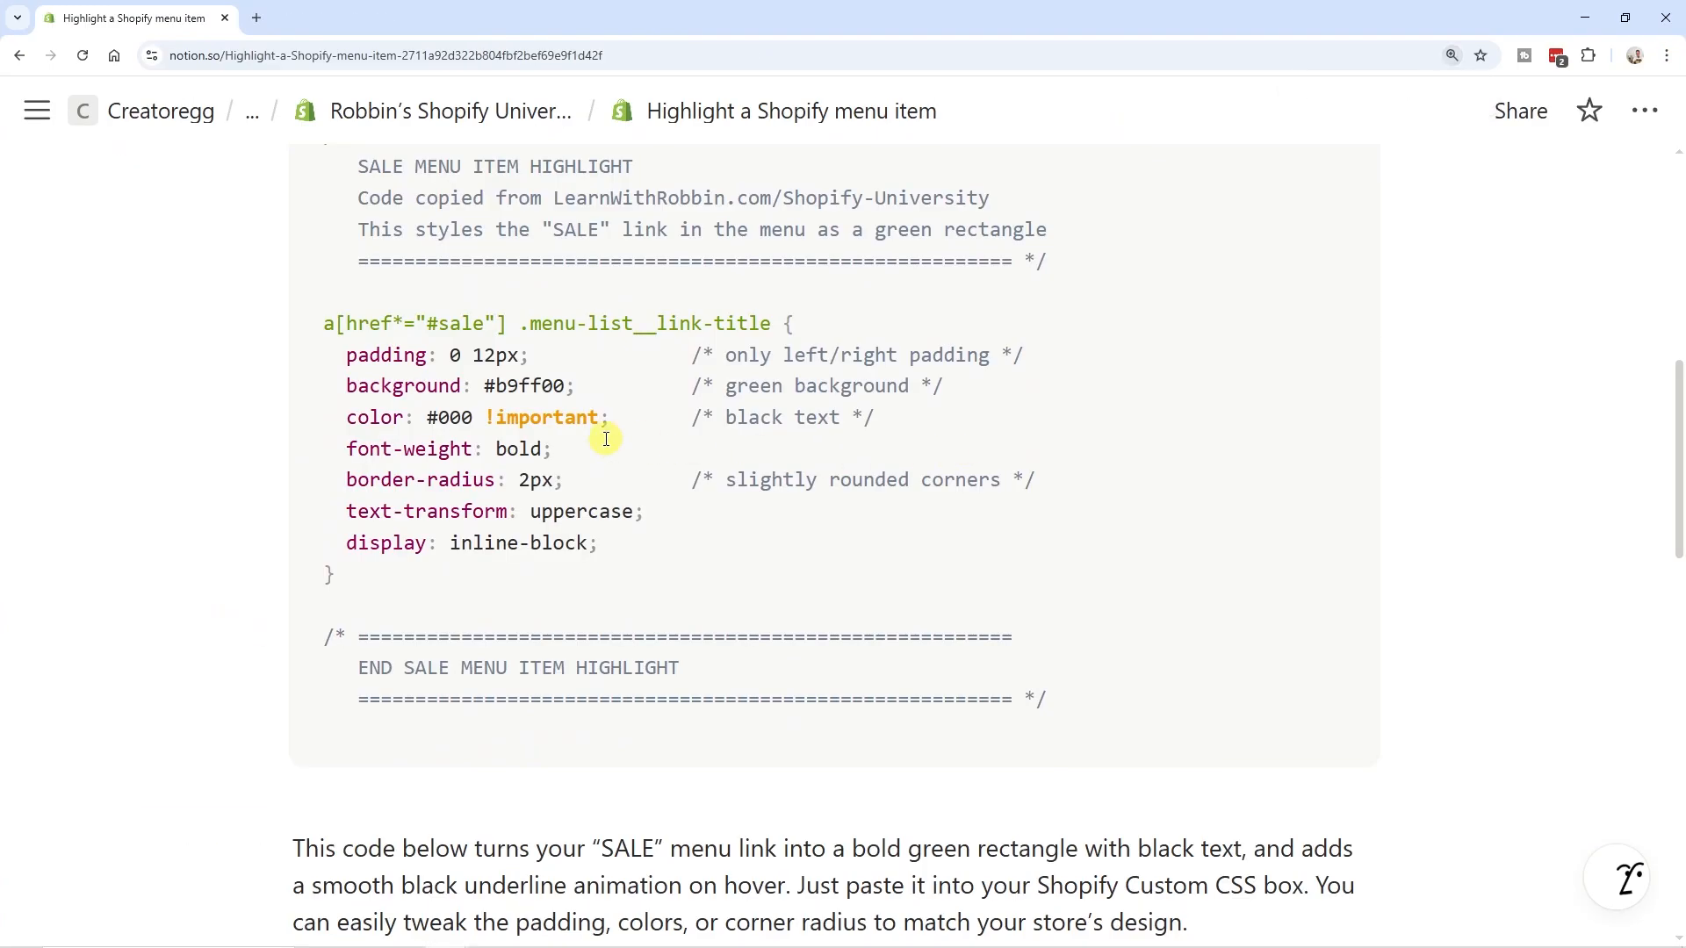
- Examine the "#sale" value in the link selector of the highlight snippet on the Notion page
scroll(553, 320, up, 2)
scroll(566, 341, down, 2)
drag(428, 323, 492, 323)
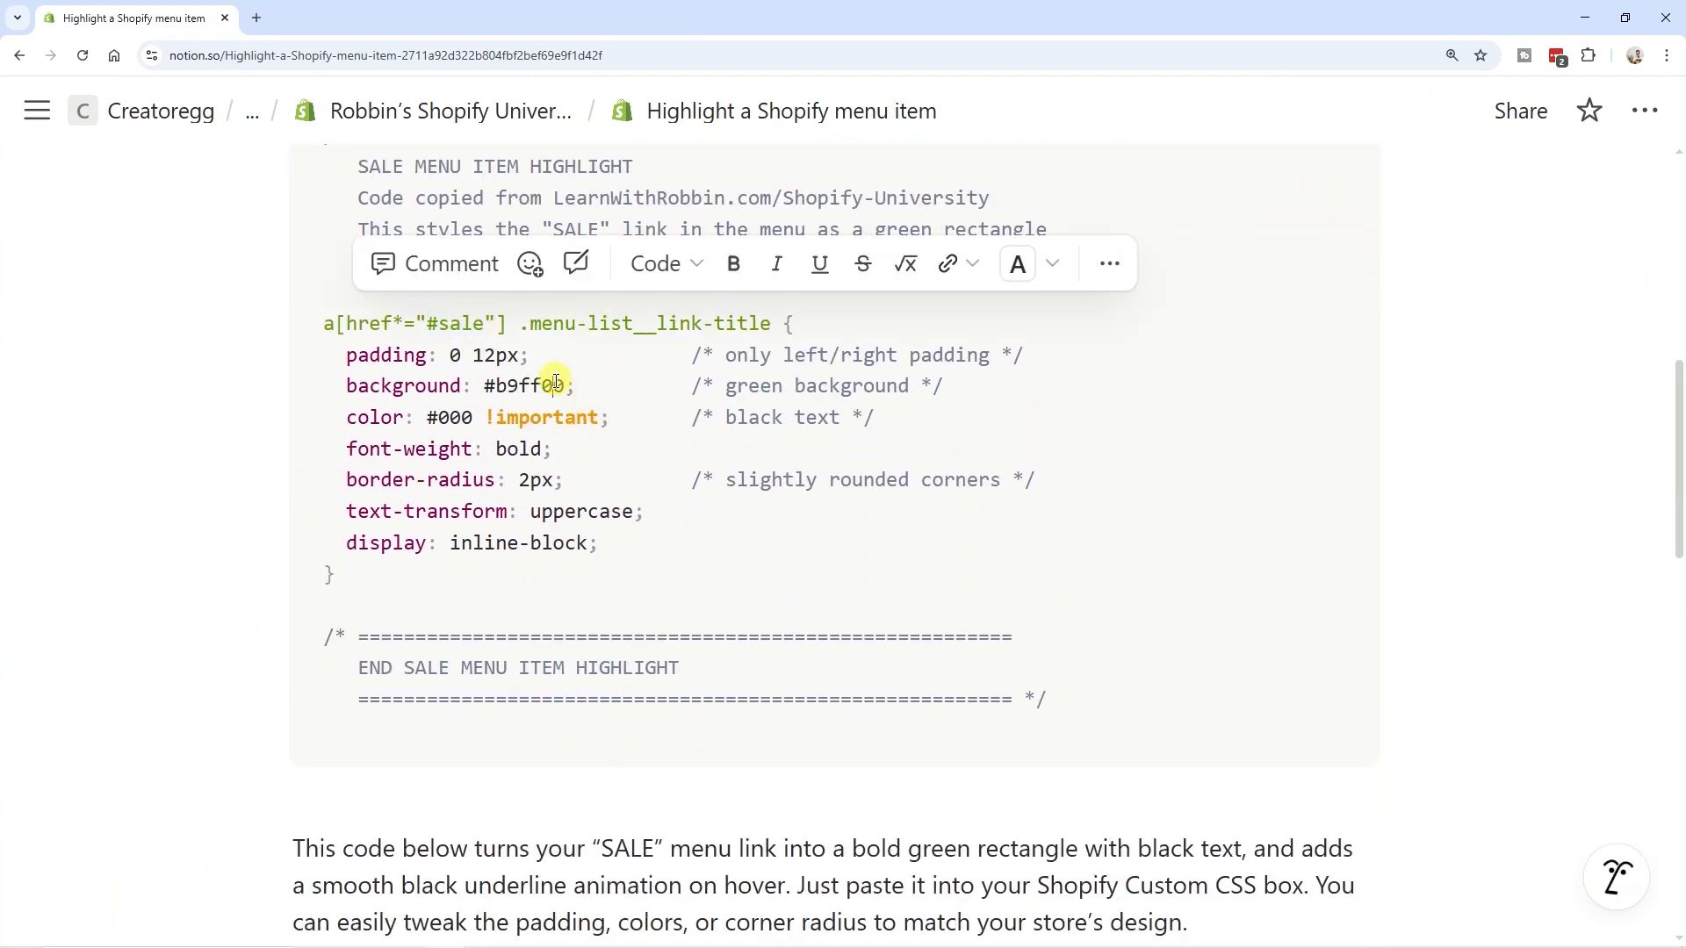
click(443, 322)
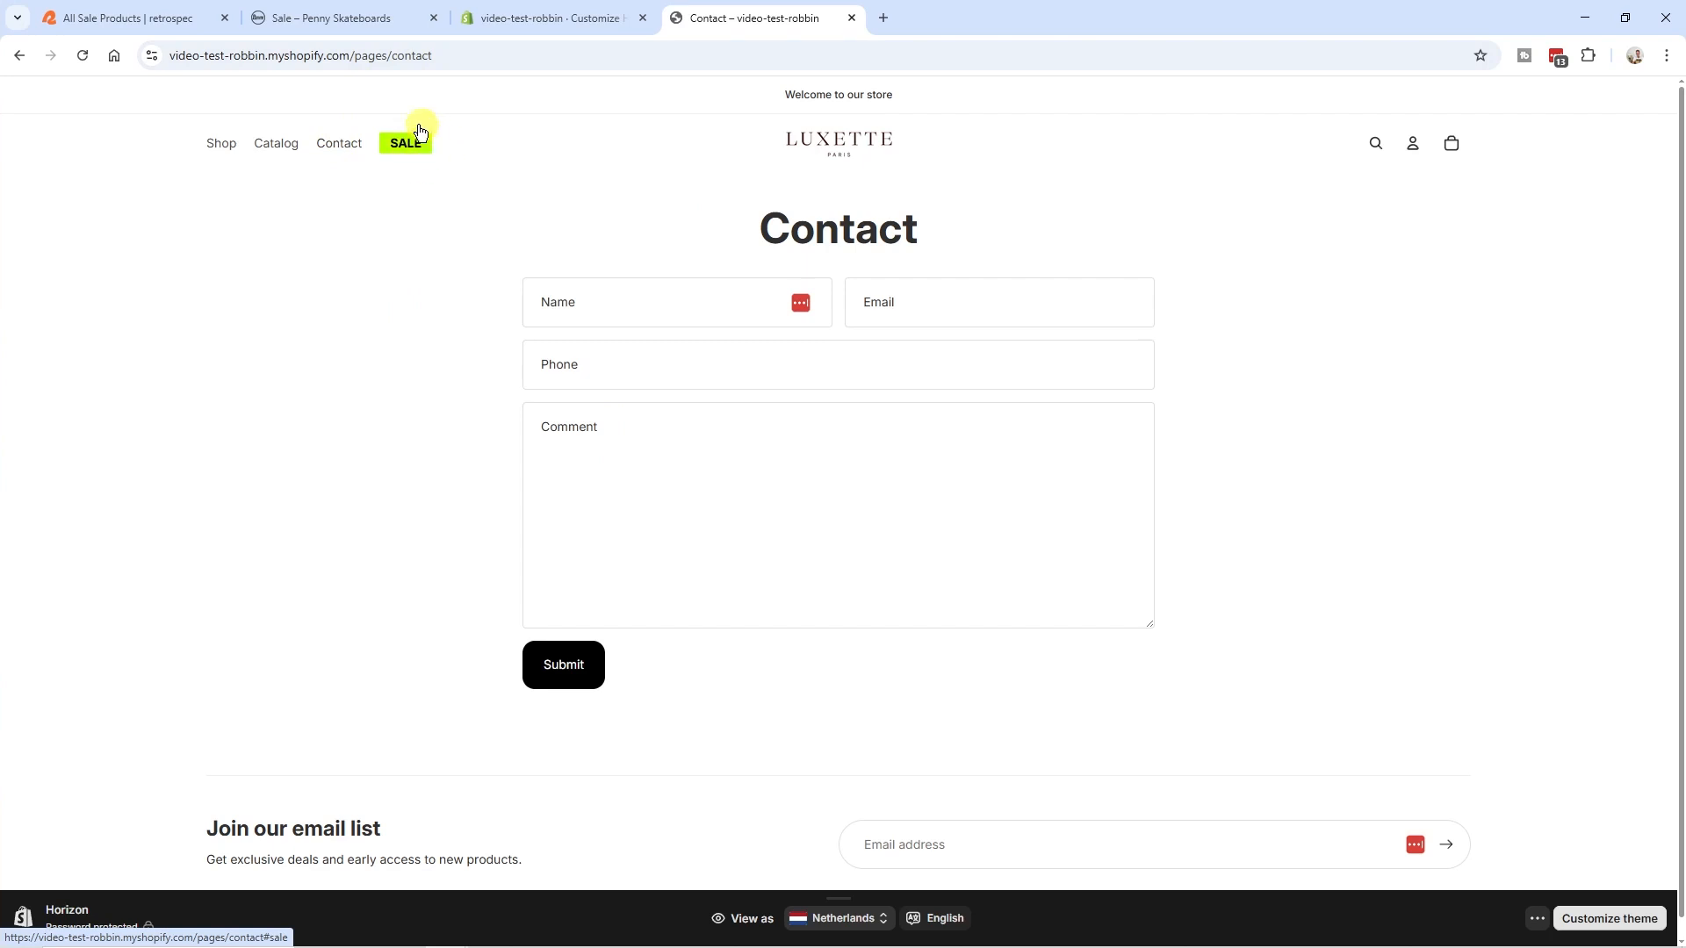
- Try replacing "#sale" in the custom CSS selector with the Contact page's path "/pages/contact", and leave the theme editor without saving
drag(350, 55, 550, 55)
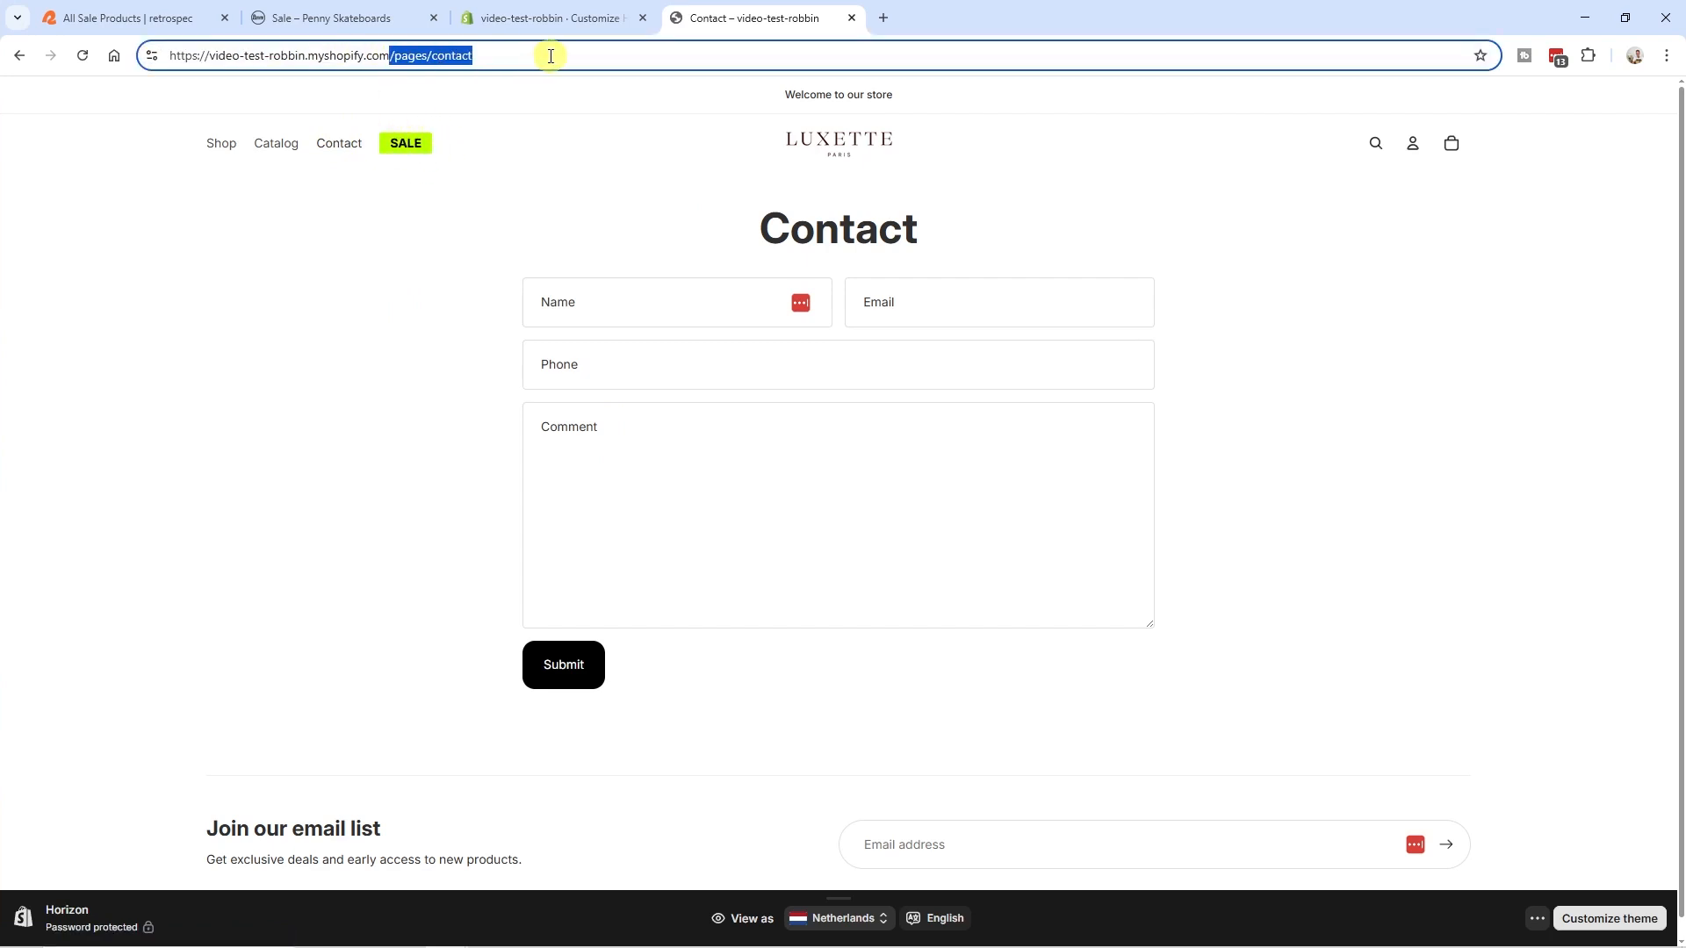
click(583, 16)
click(166, 568)
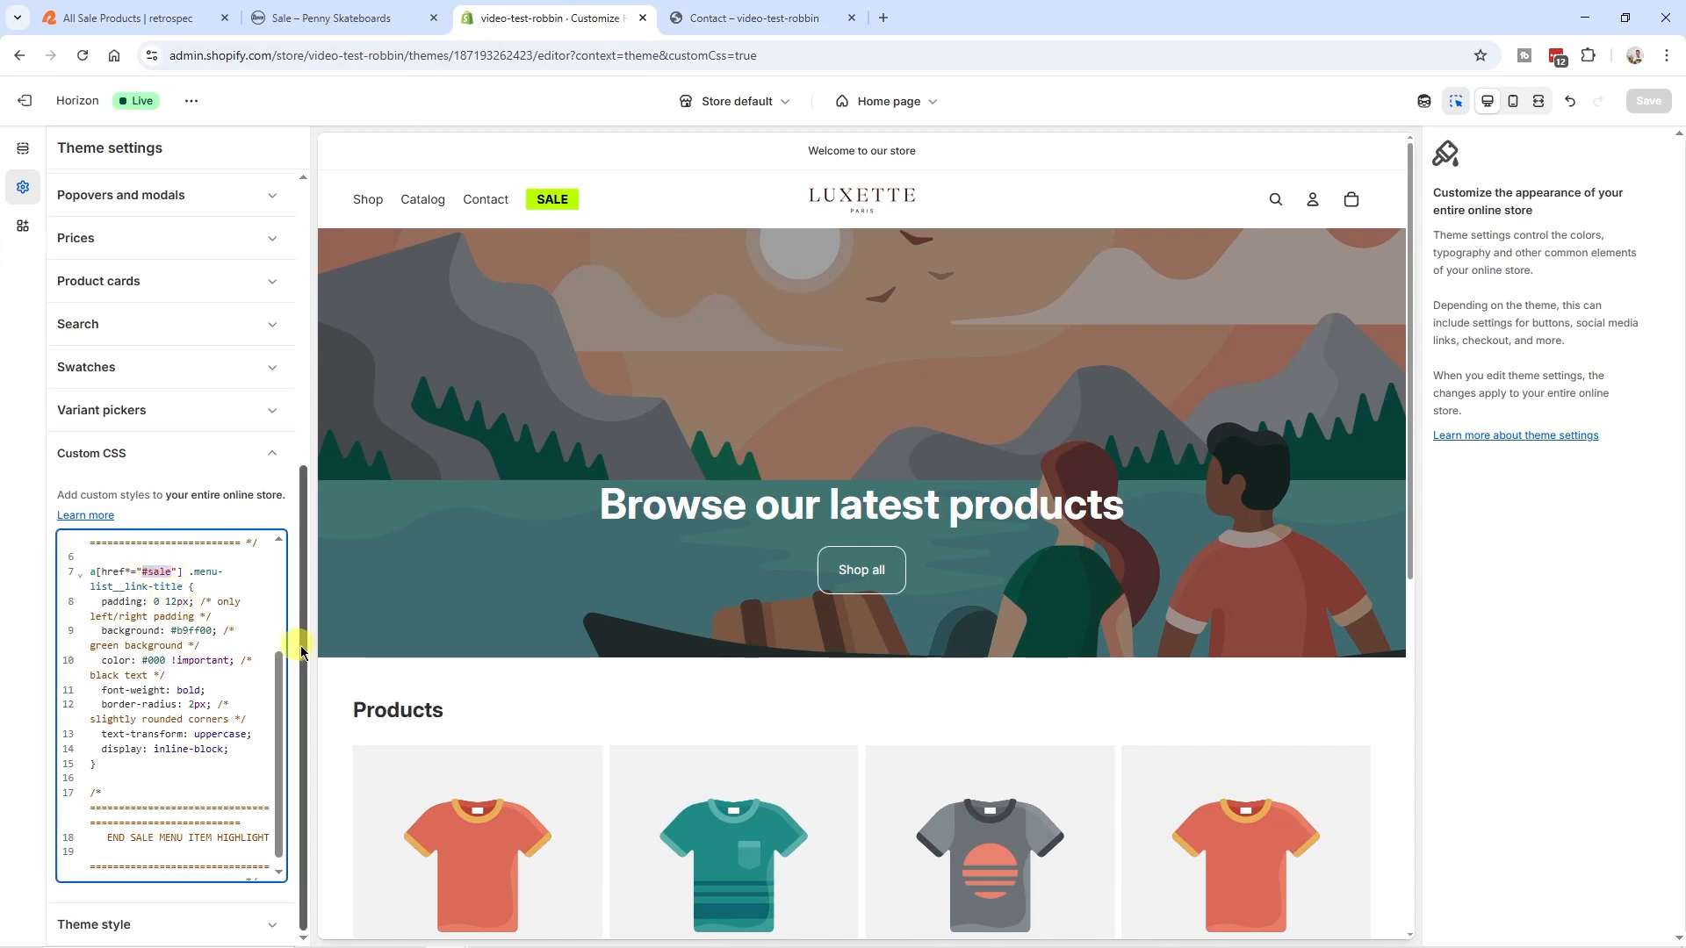
key(ctrl+v)
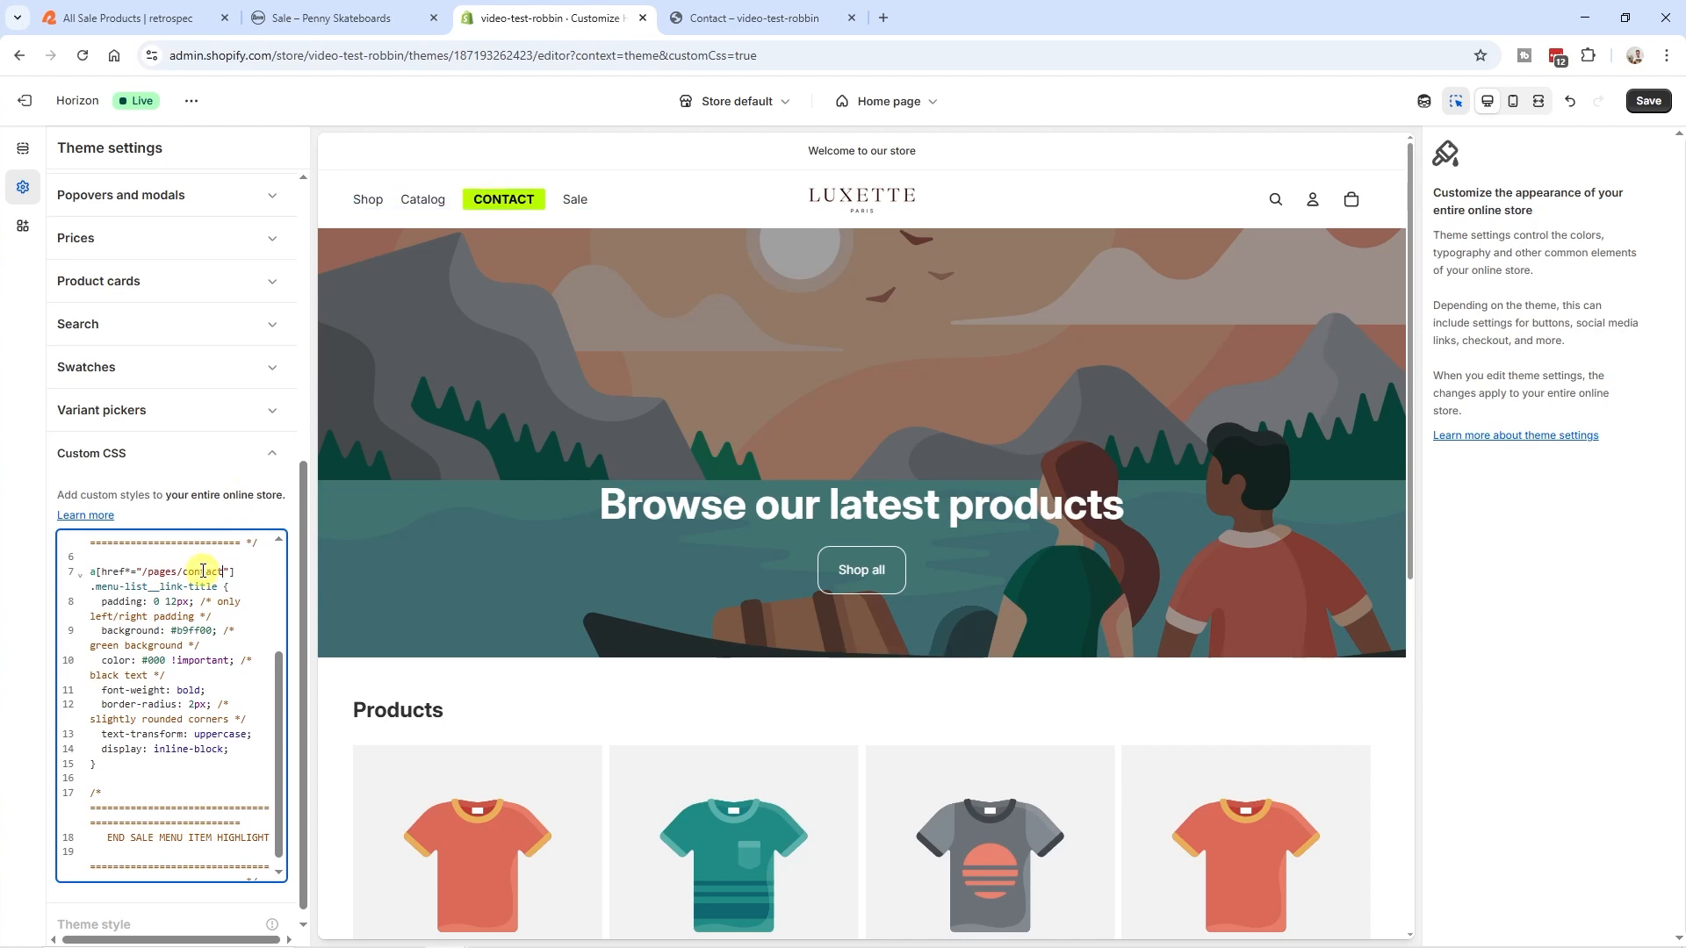
click(25, 100)
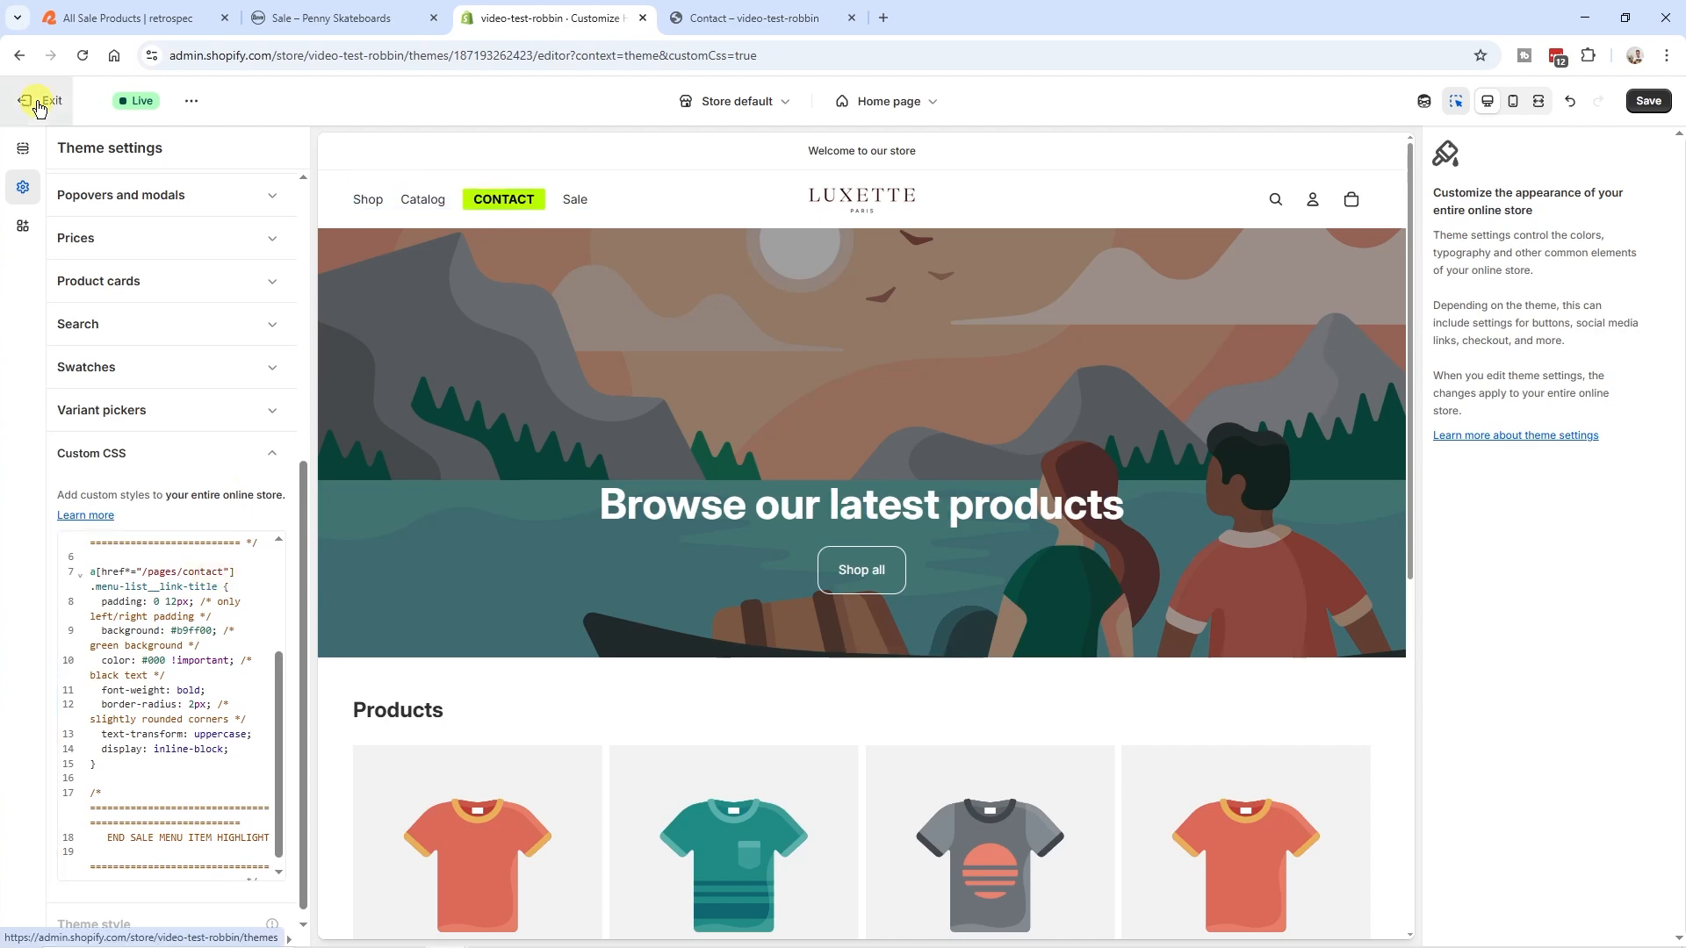
click(1053, 567)
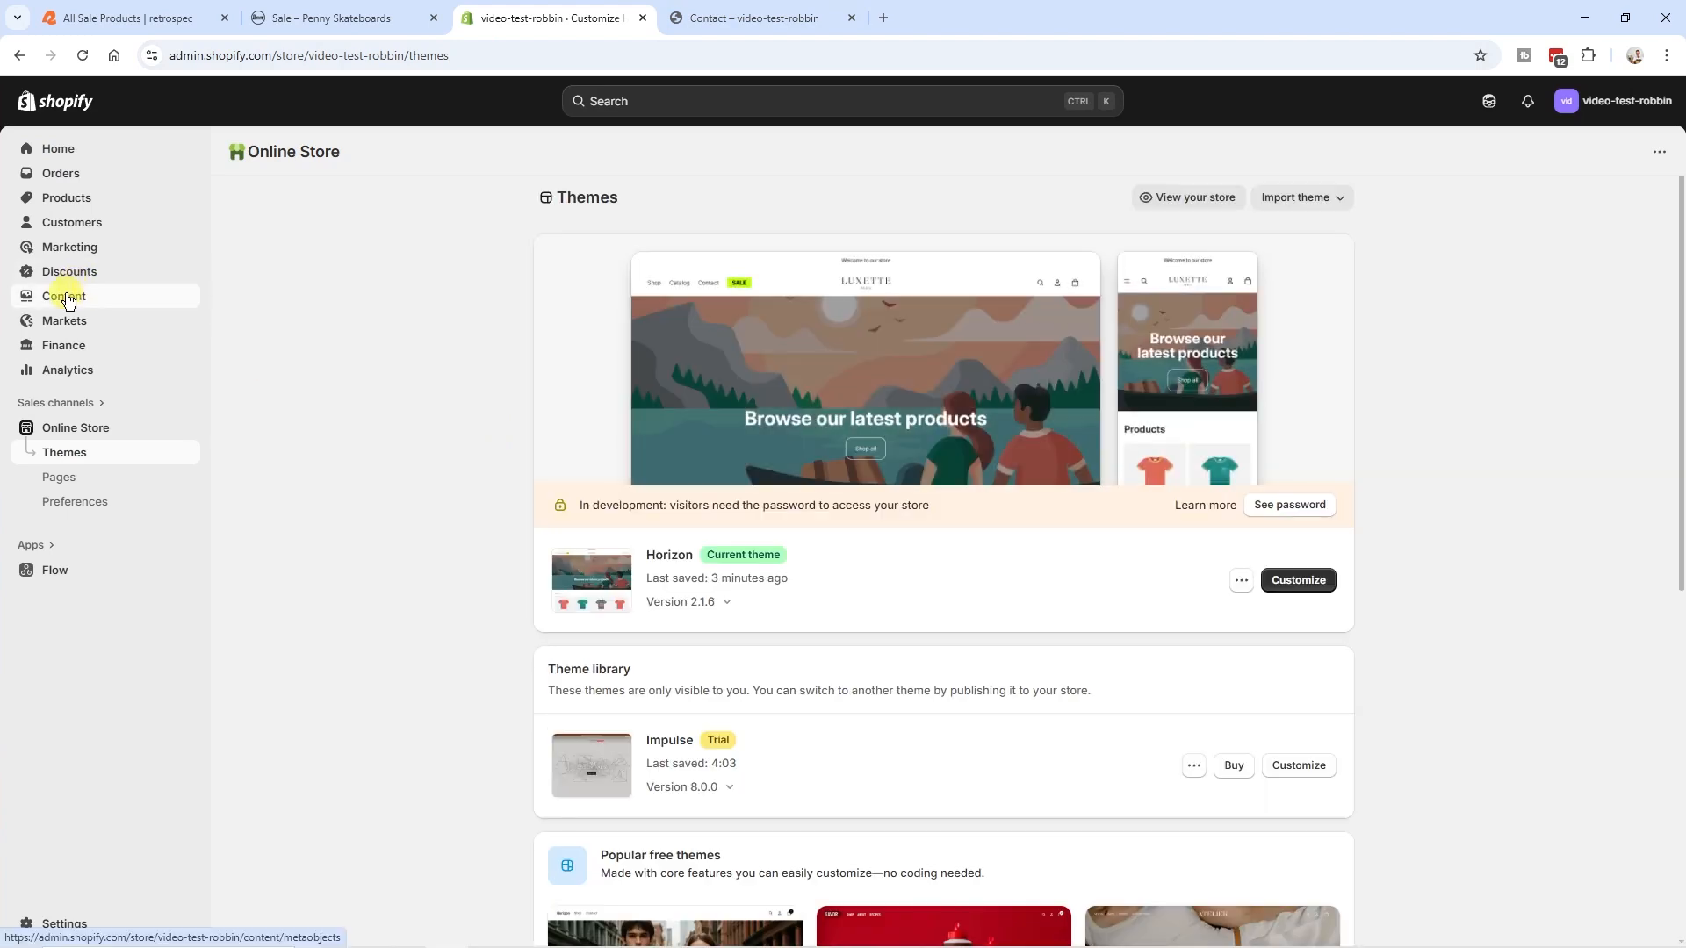
- Open the store's Main menu in the content menus and view the settings of its Sale item
click(65, 295)
click(62, 370)
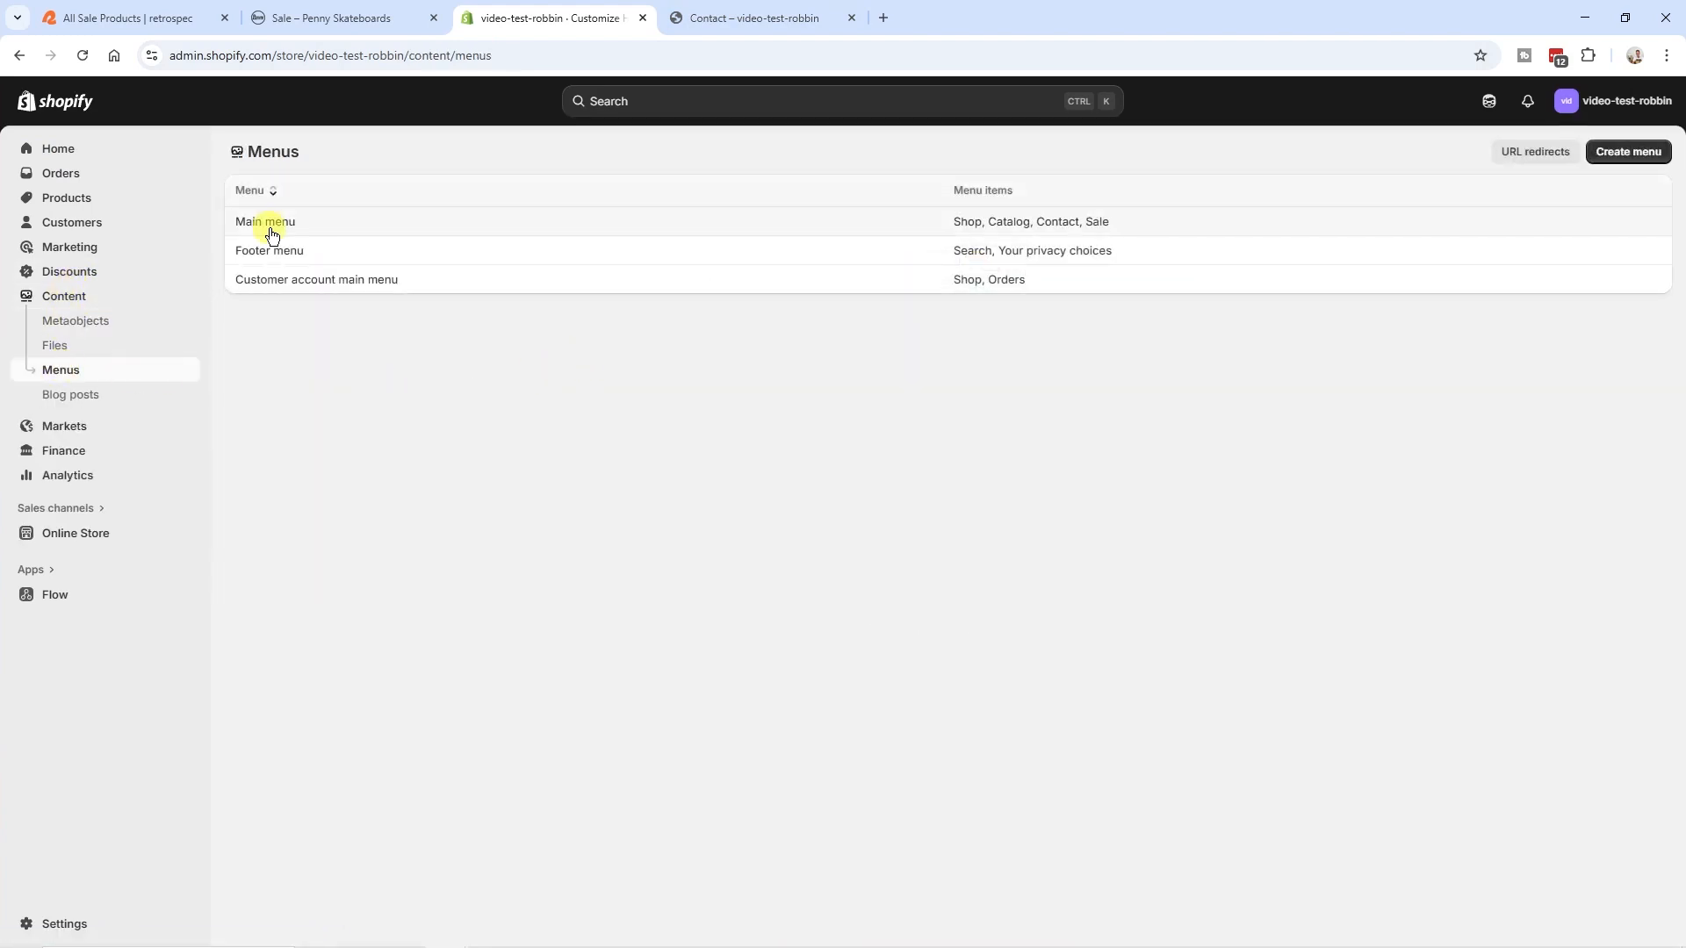
click(273, 225)
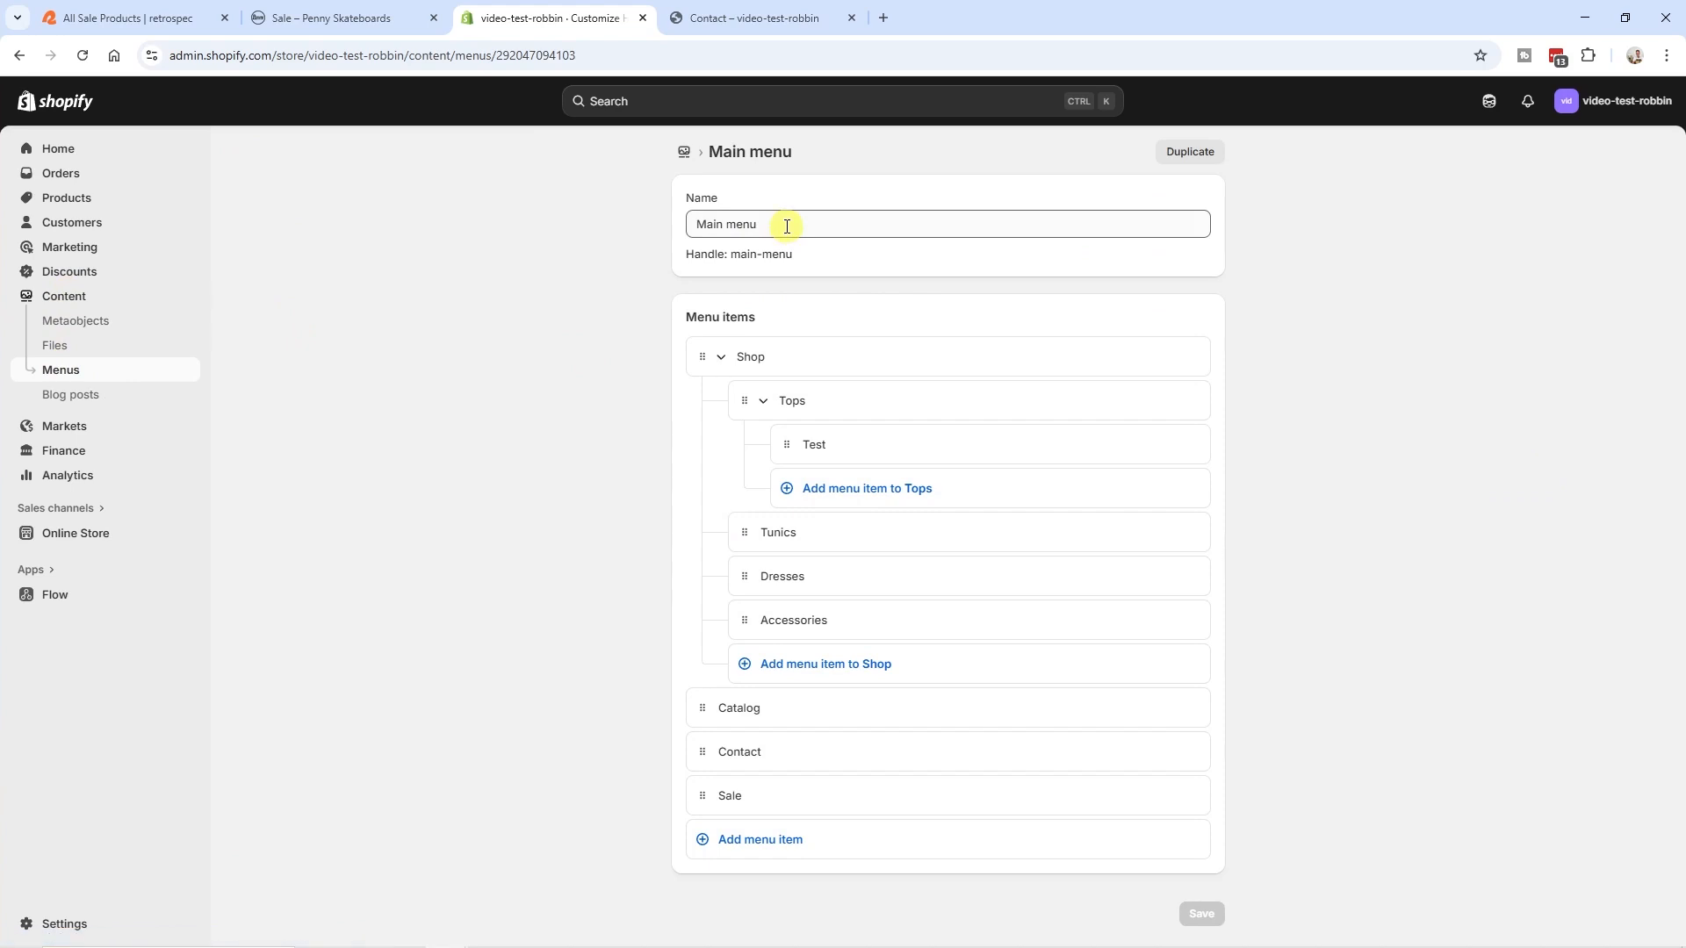
click(728, 797)
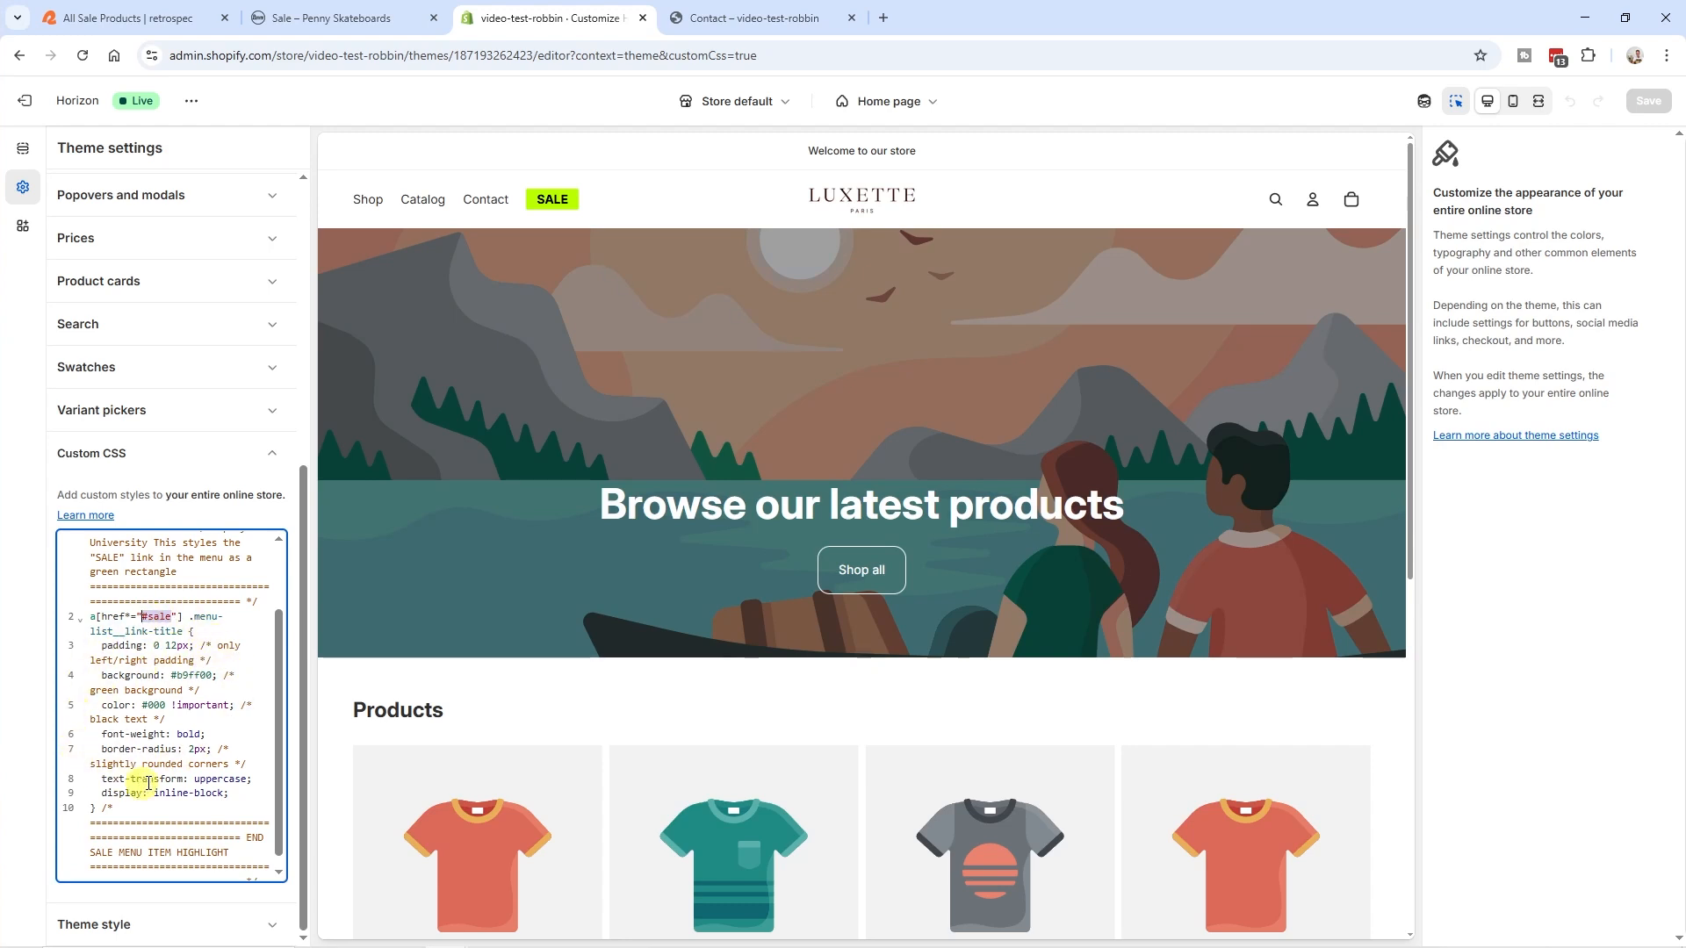
- Review the "font-weight: bold;" rule in the Custom CSS and copy the "SALE MENU ITEM HIGHLIGHT WITH HOVER UNDERLINE" snippet from the Notion page
drag(205, 749, 88, 736)
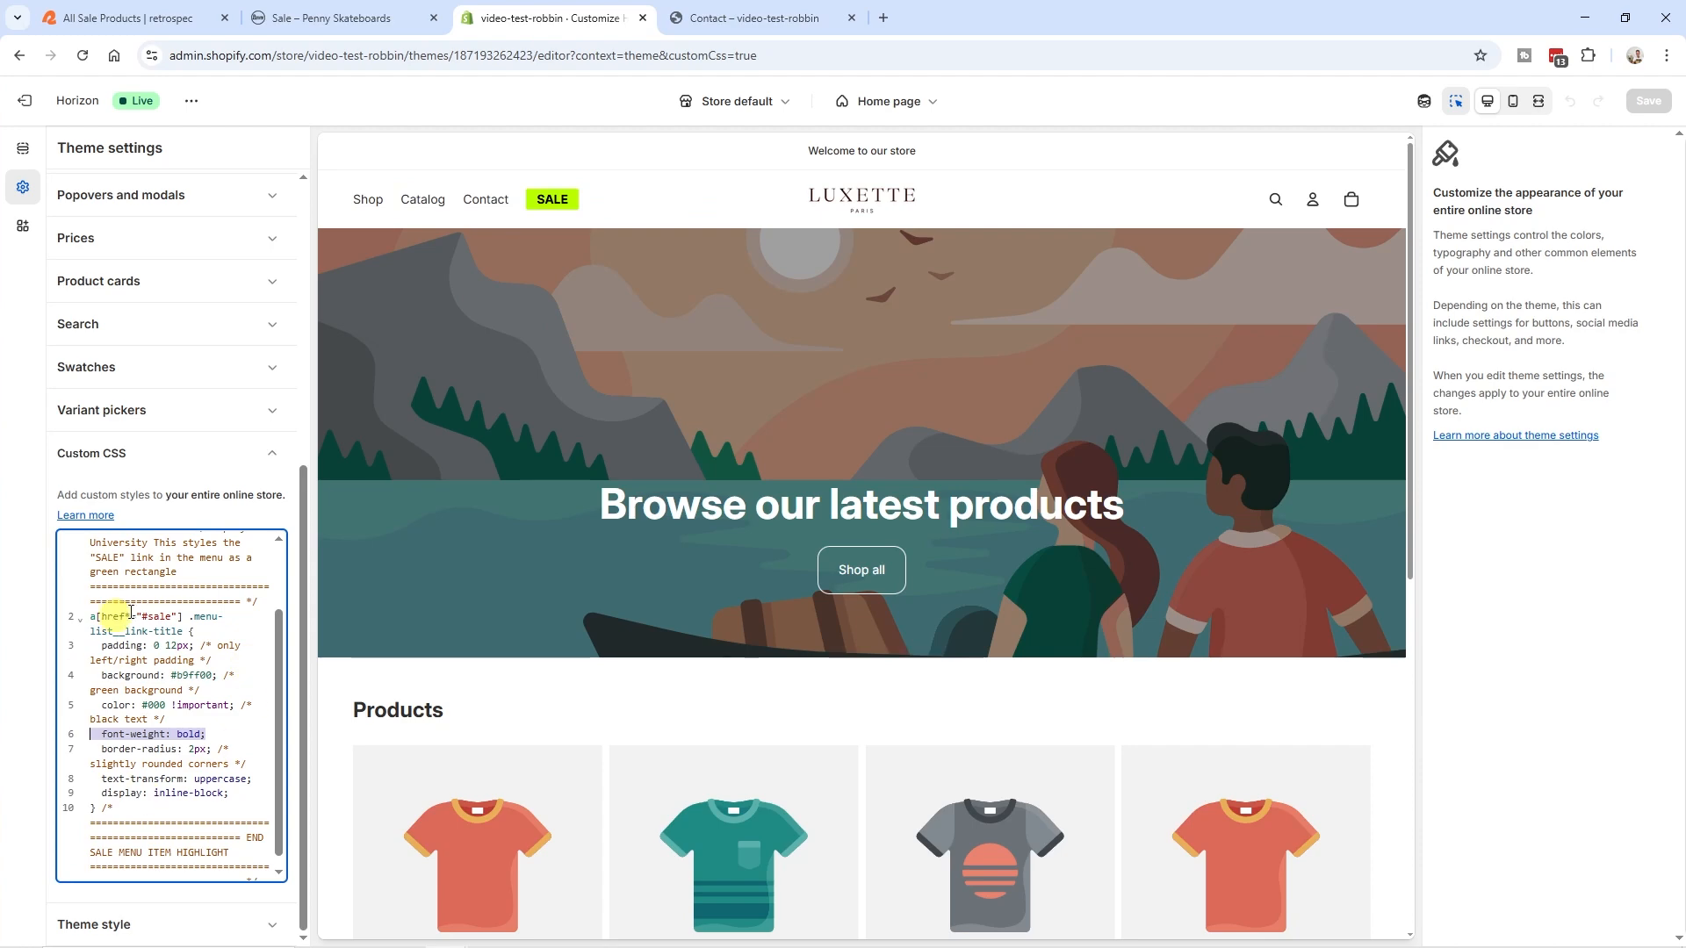
click(604, 377)
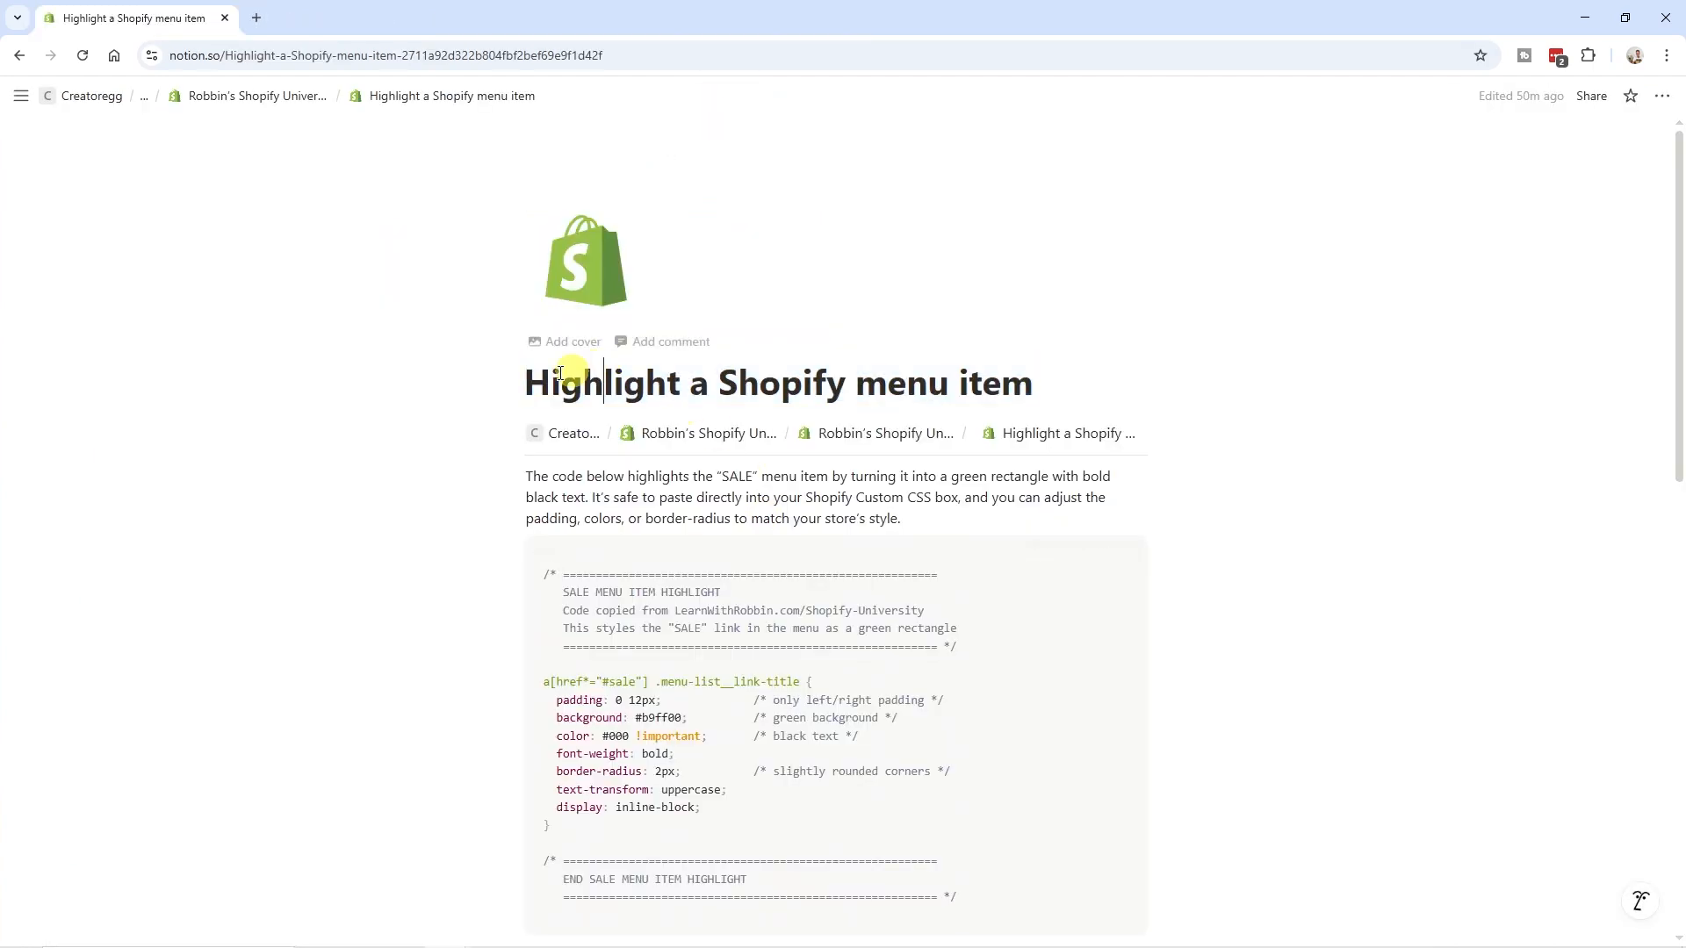
drag(528, 378, 1055, 387)
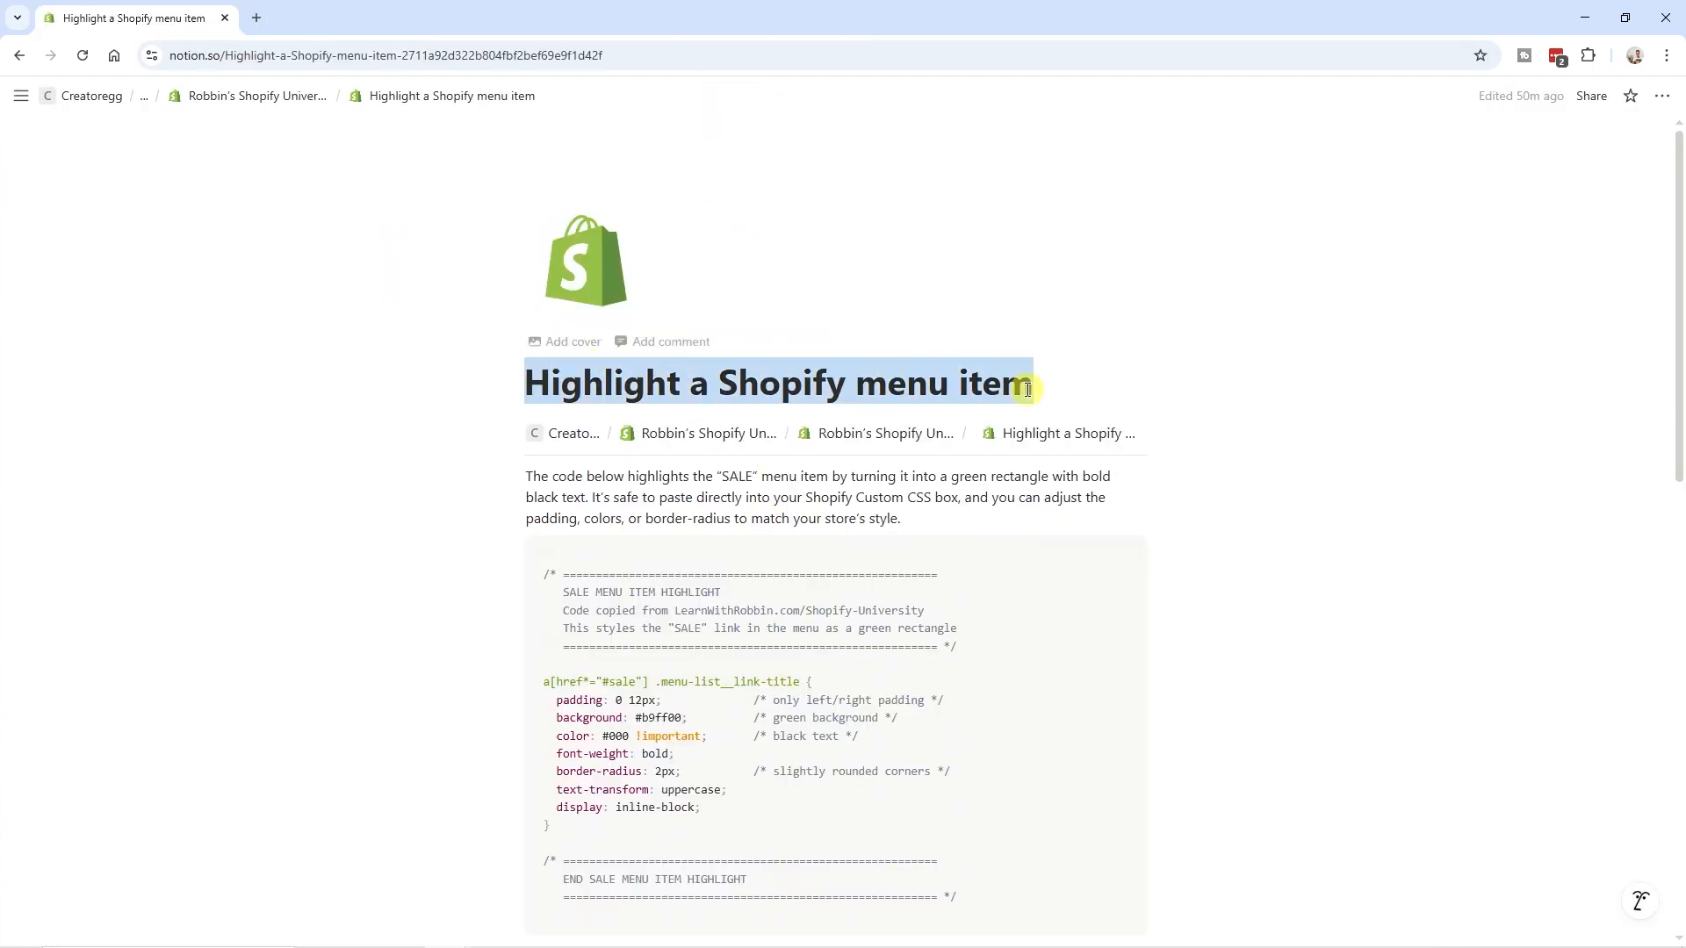
scroll(828, 500, down, 9)
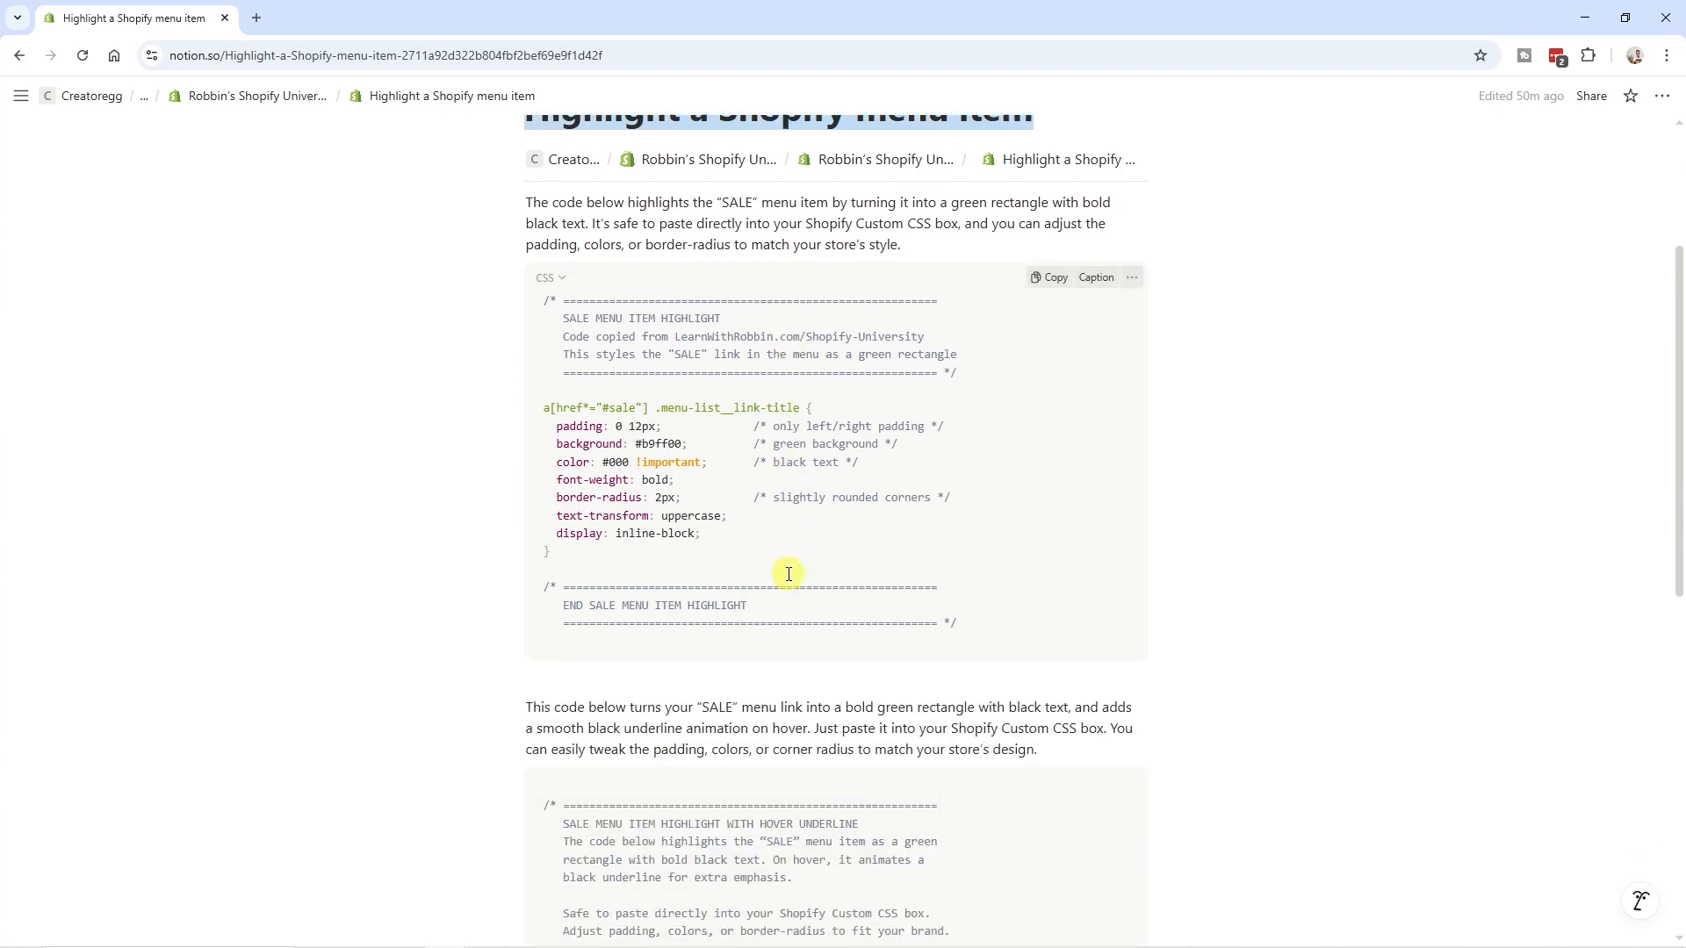
scroll(776, 460, down, 2)
scroll(802, 421, up, 2)
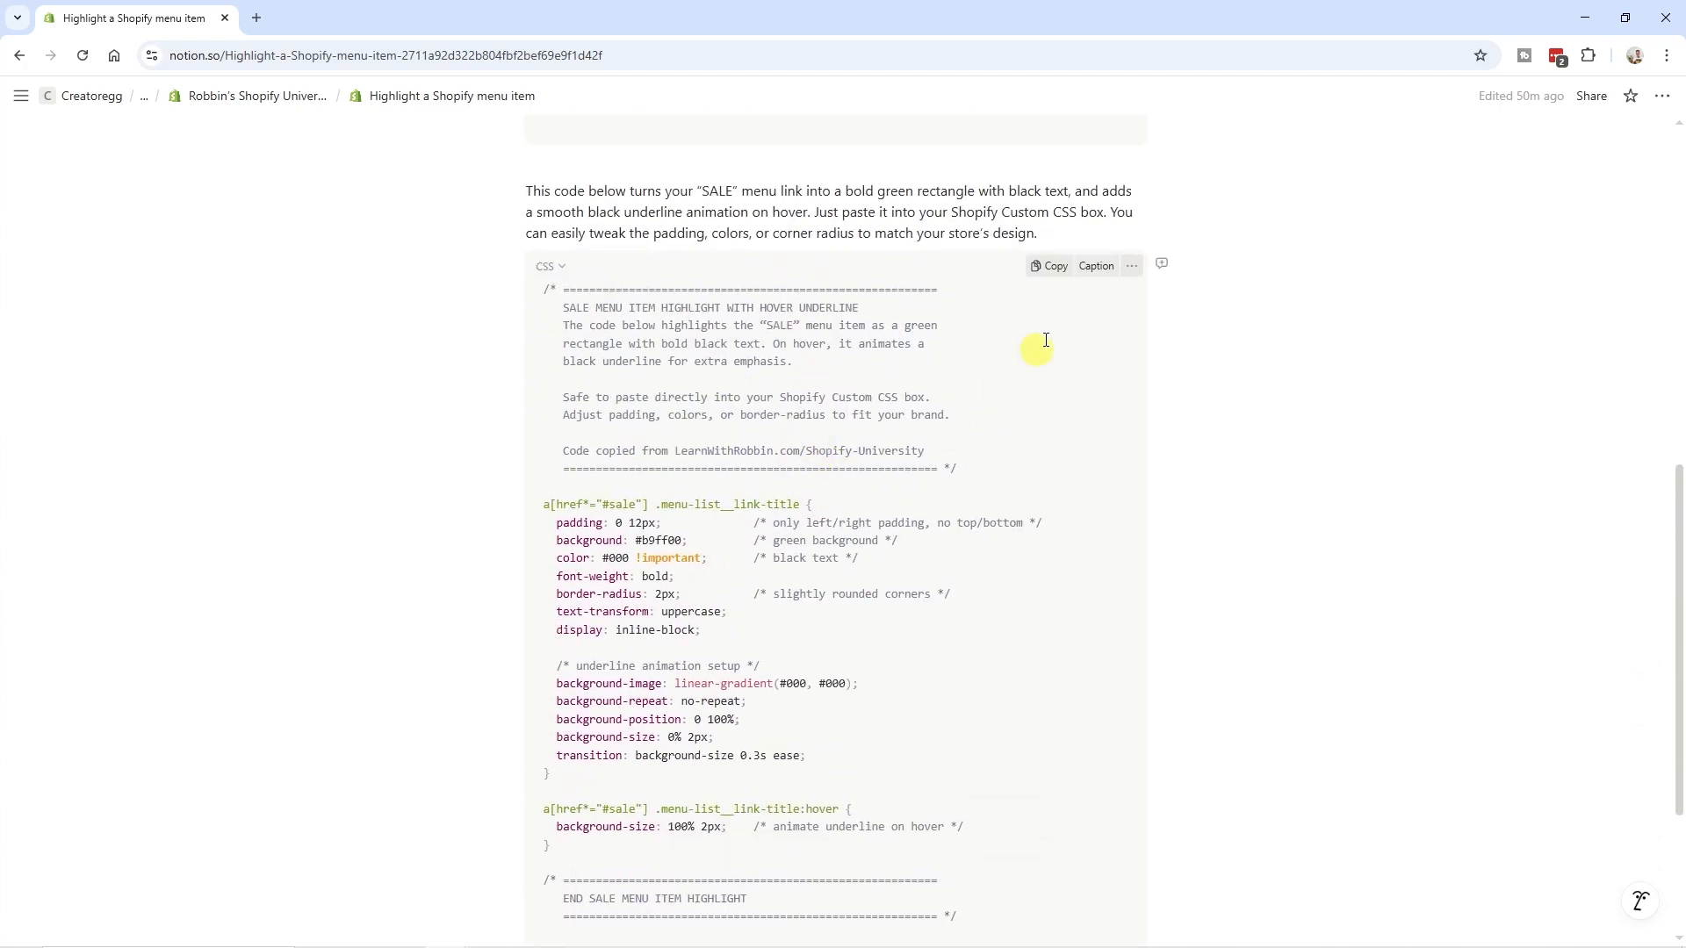
click(1056, 267)
scroll(856, 554, up, 4)
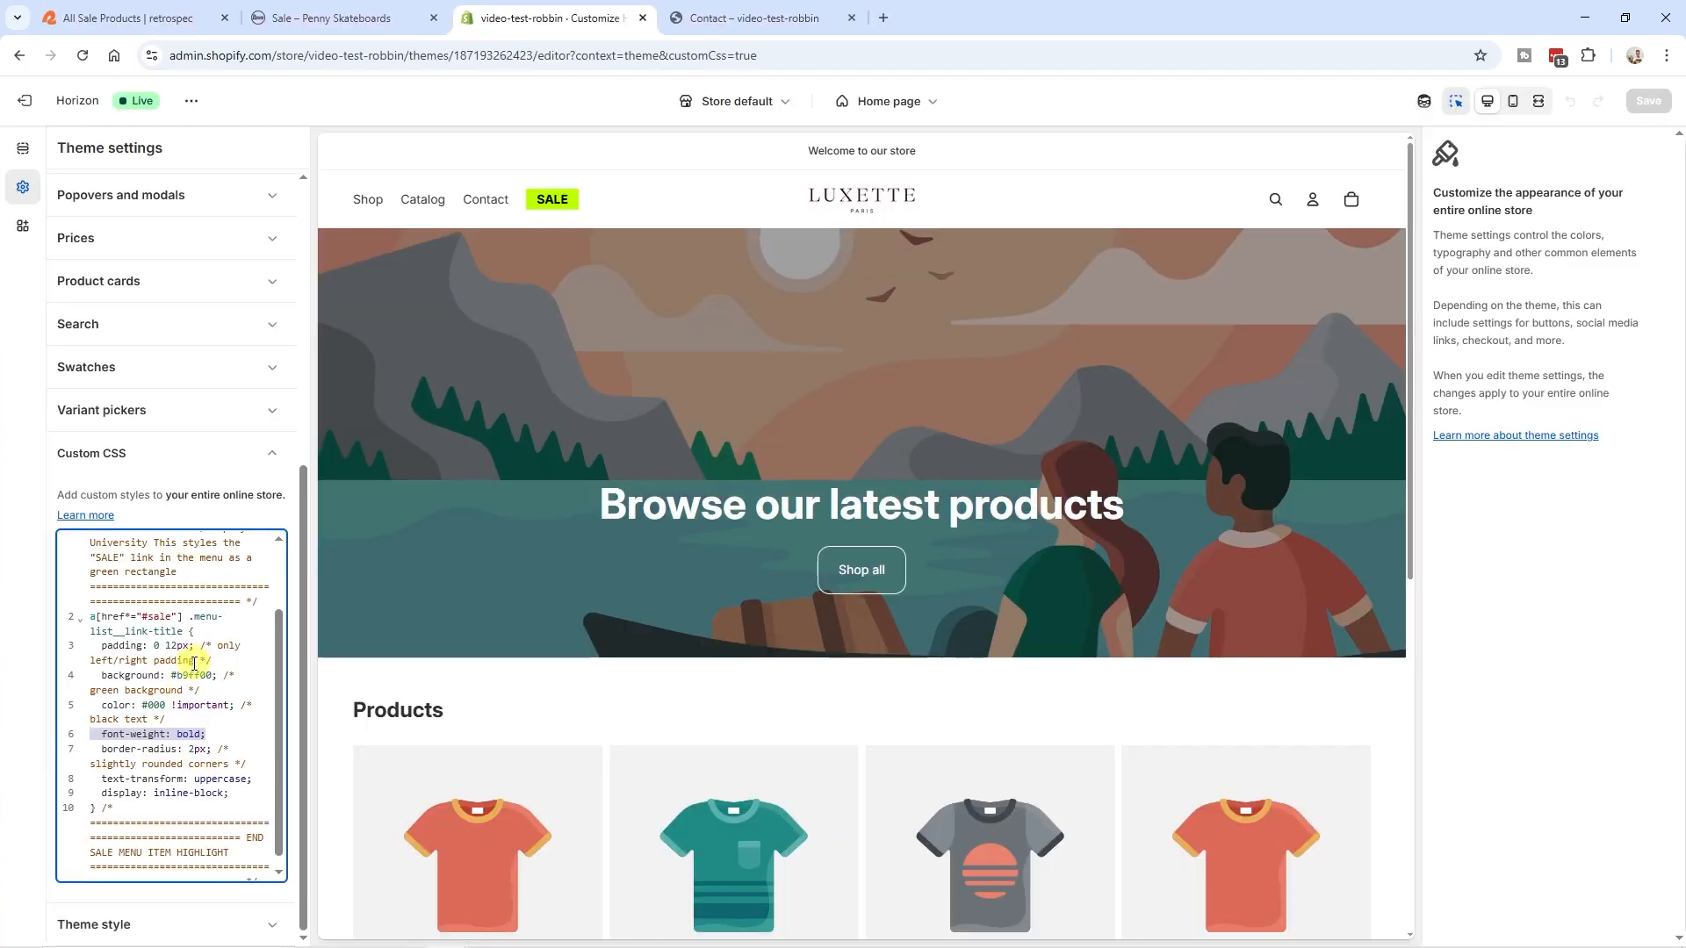
- Replace the entire custom CSS with the copied hover-underline snippet, save the theme and switch to the live storefront
scroll(202, 676, up, 1)
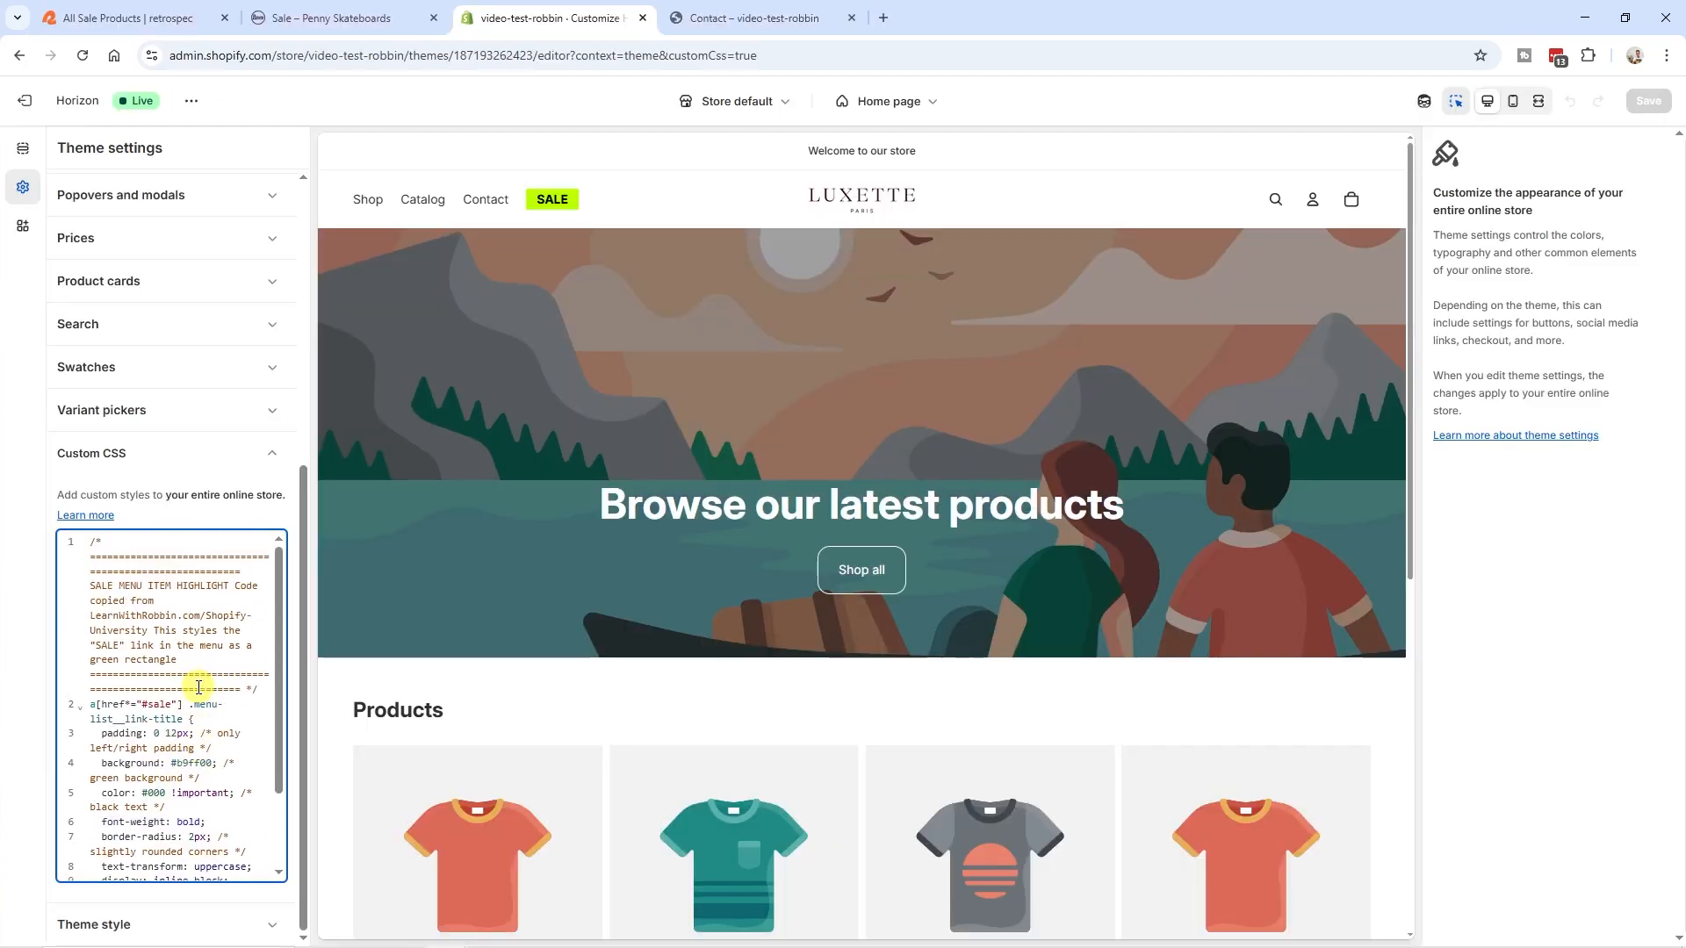
key(ctrl+a)
key(ctrl+v)
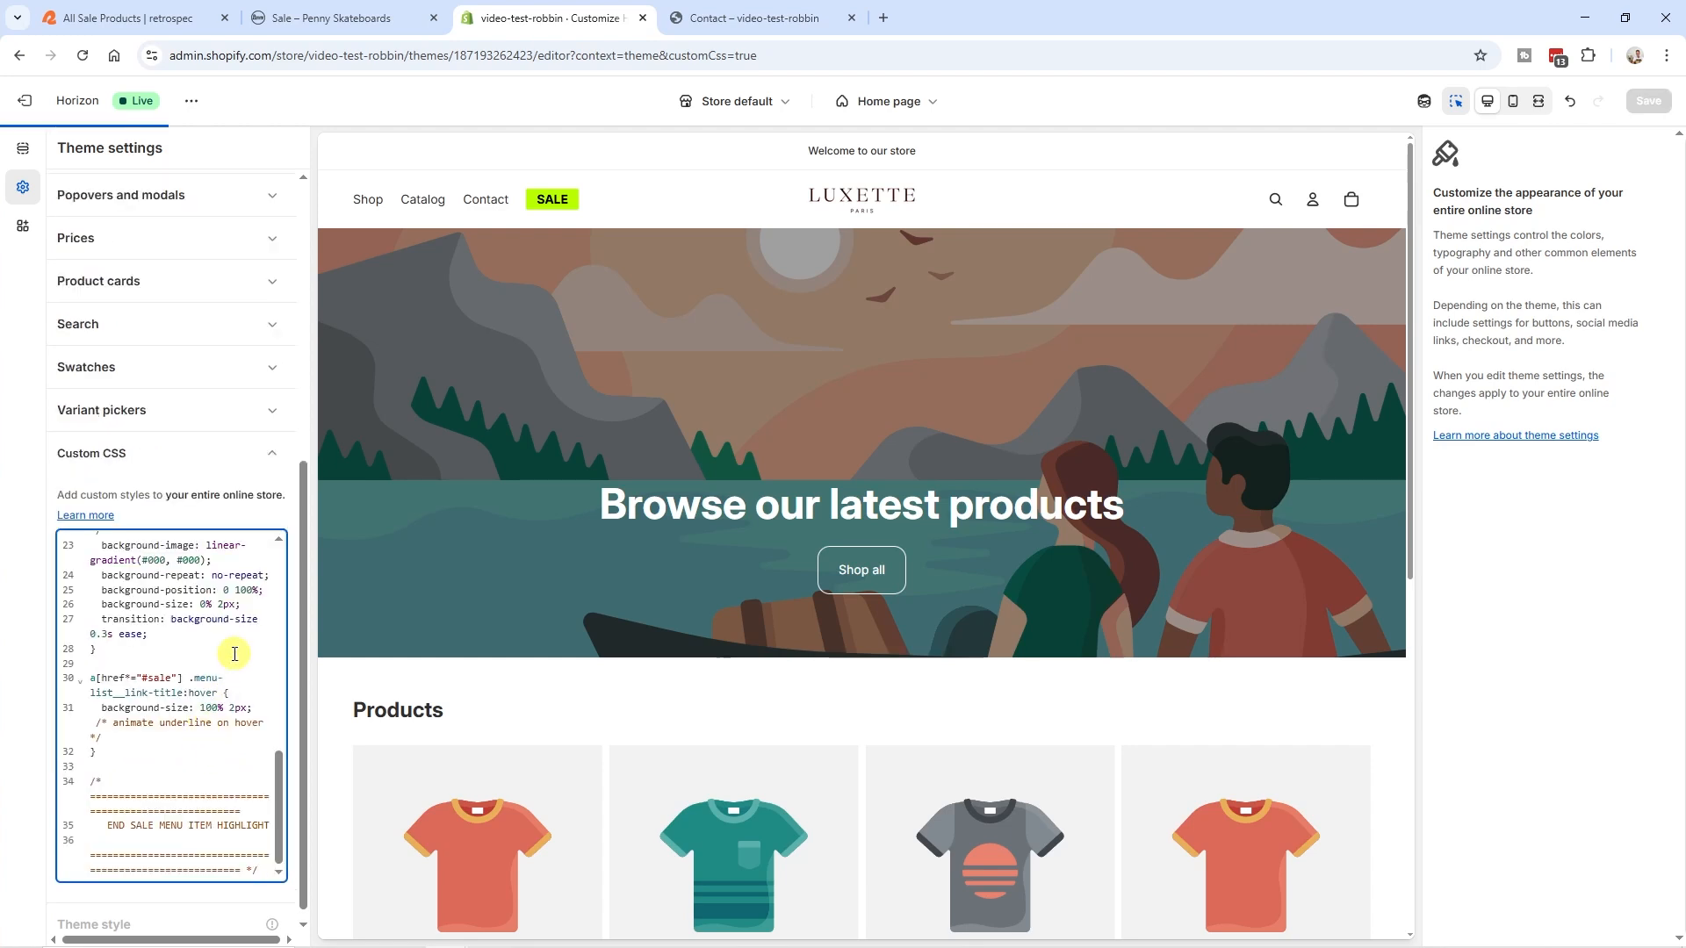
click(1650, 103)
key(ctrl+Tab)
click(462, 229)
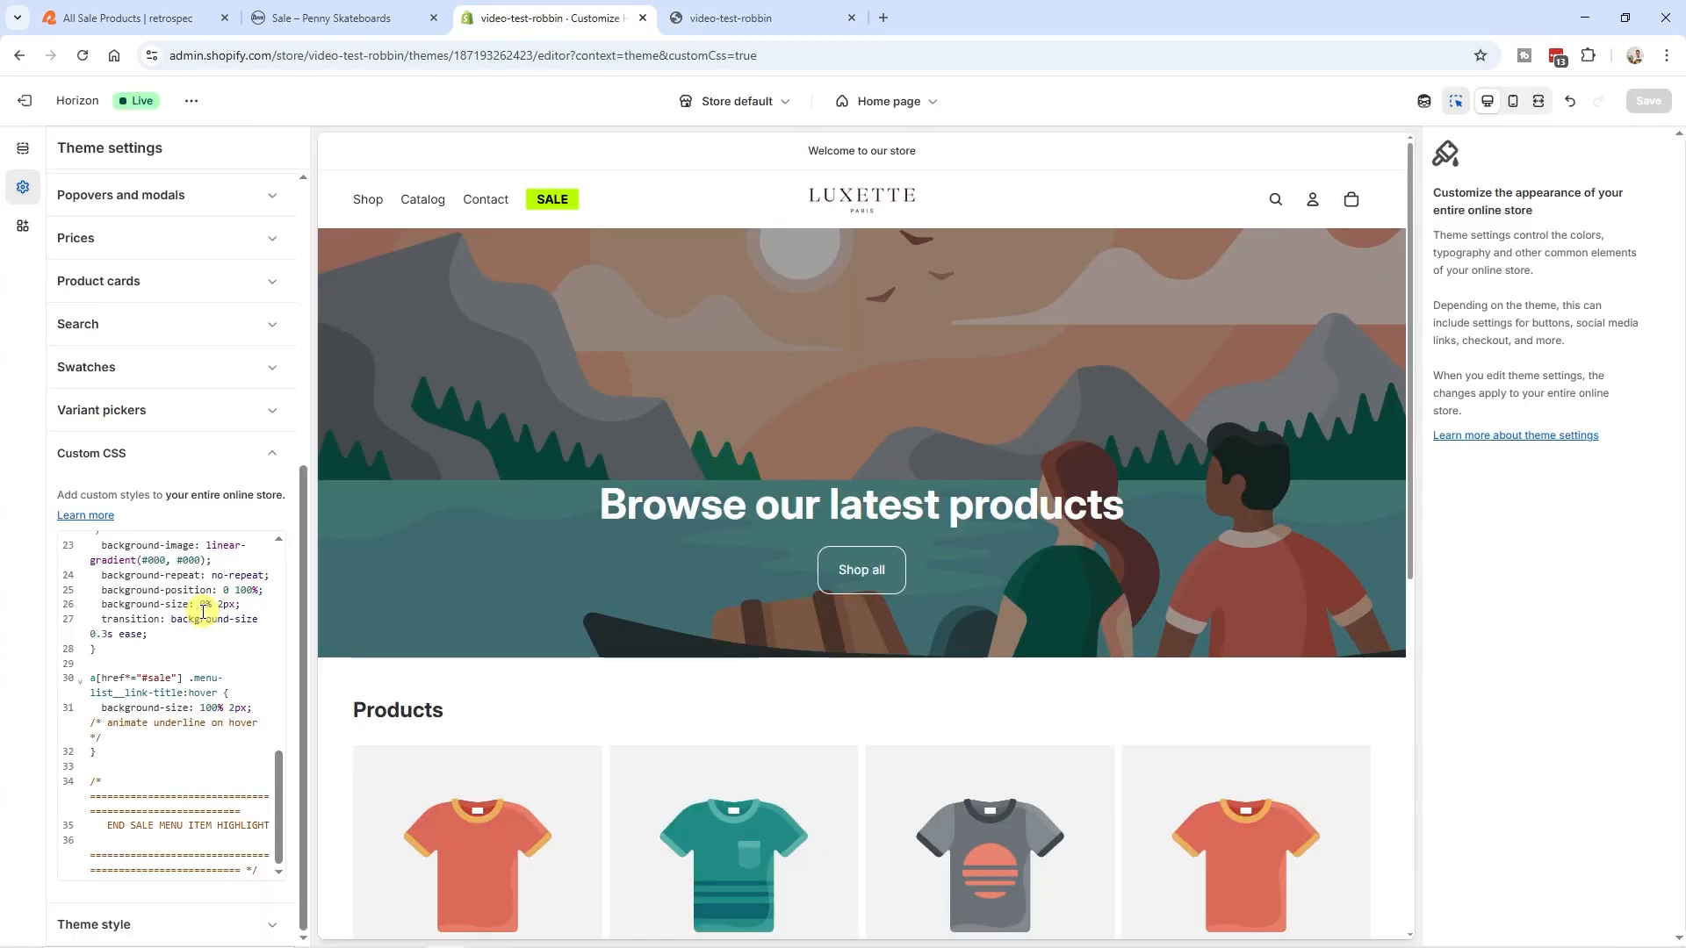
- Look through the theme's Custom CSS, leave the theme editor and open the Horizon theme's code
scroll(204, 612, up, 15)
scroll(124, 646, down, 5)
scroll(164, 632, down, 15)
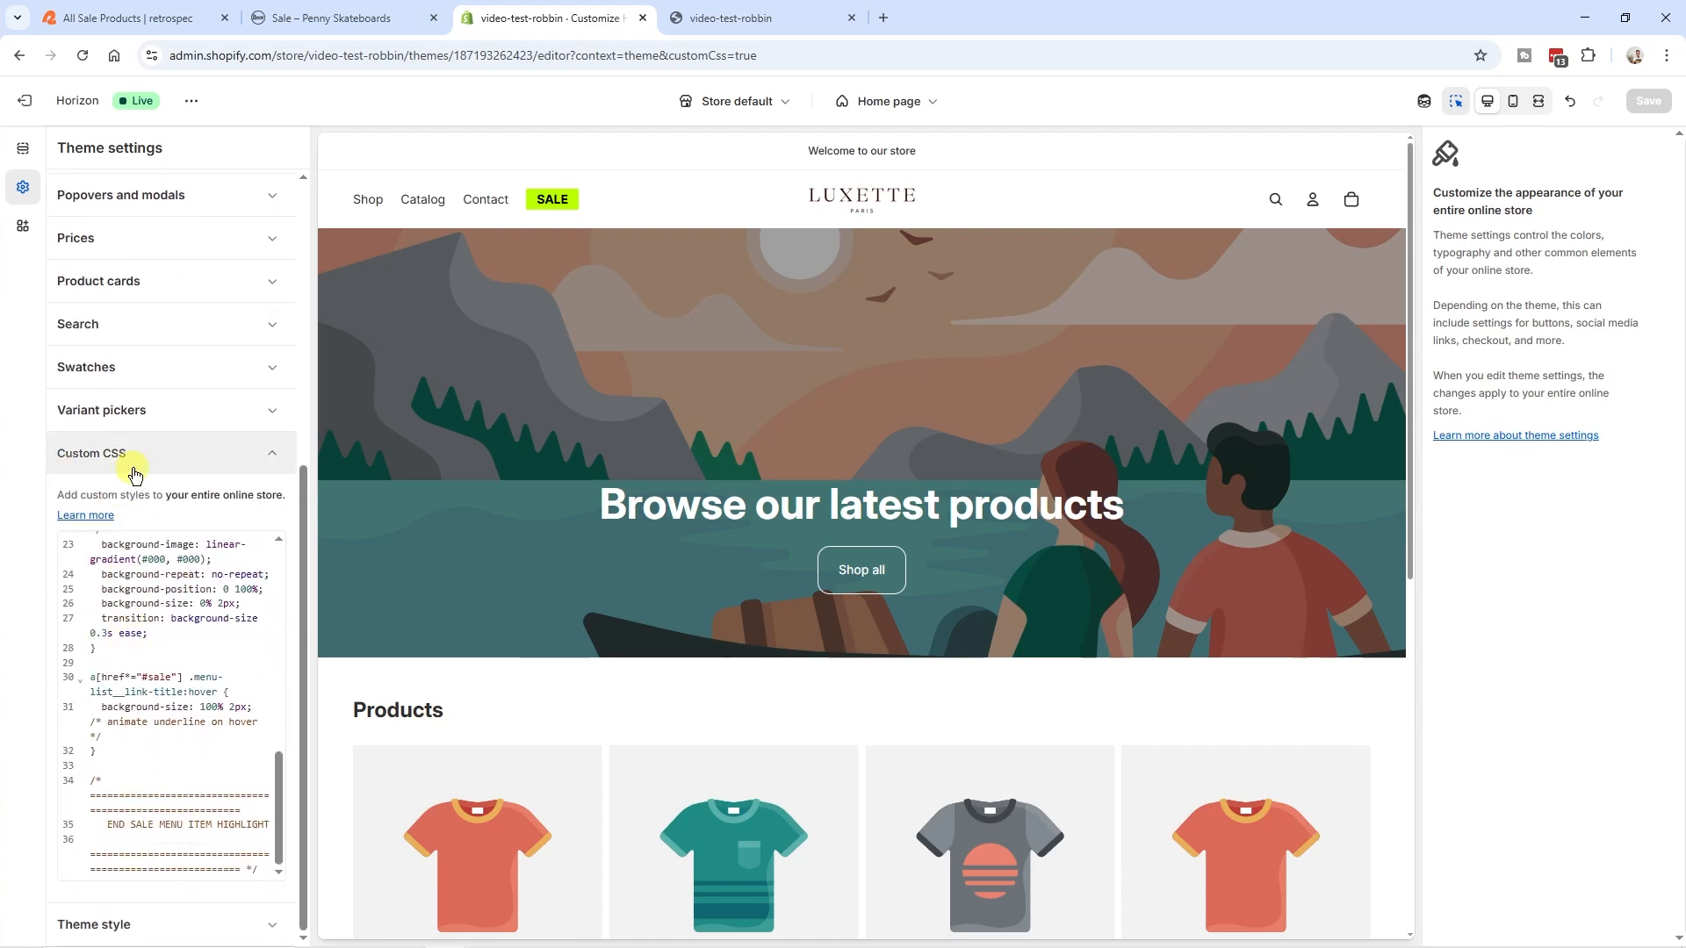
click(29, 104)
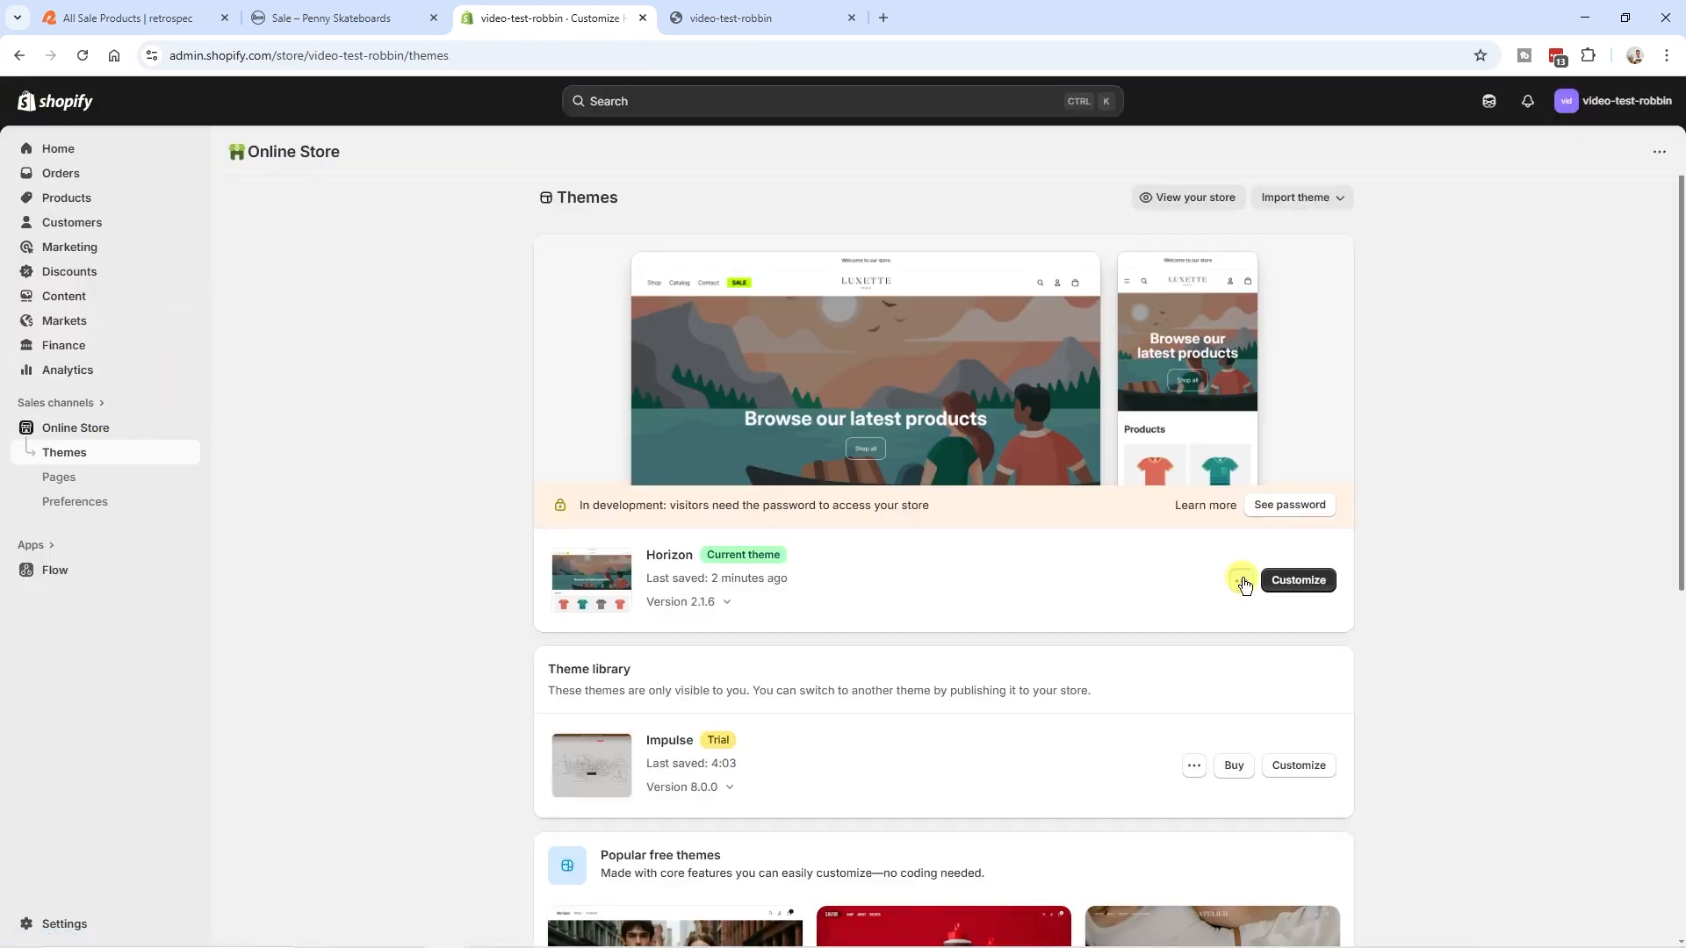
click(1241, 581)
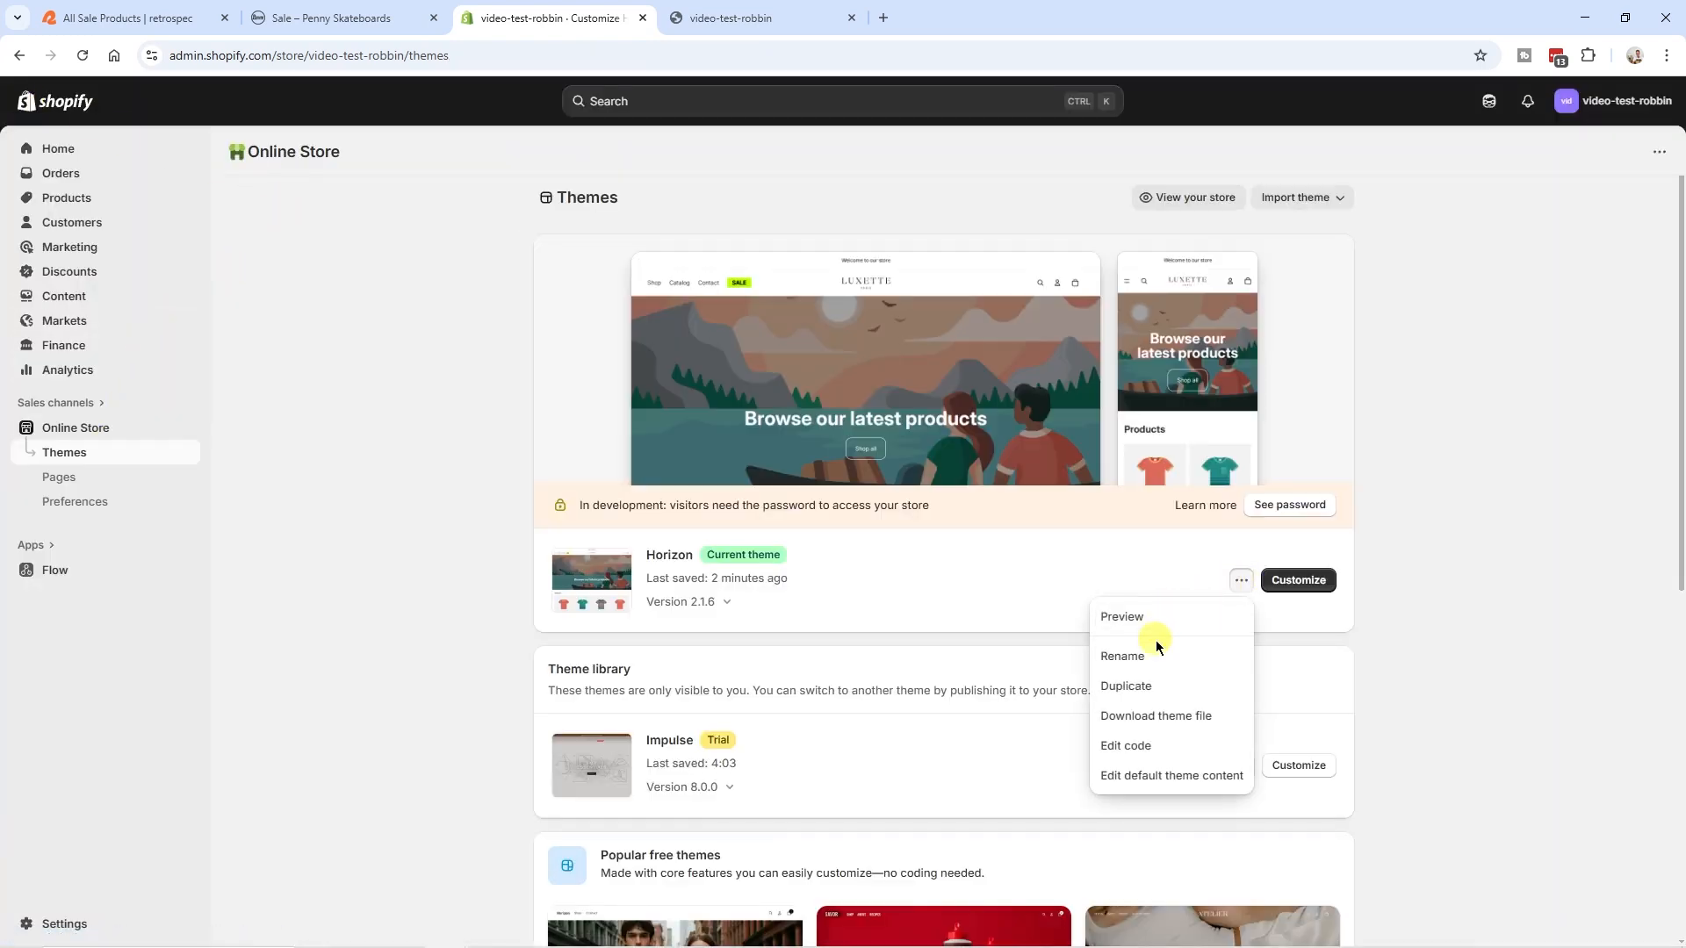
click(1129, 748)
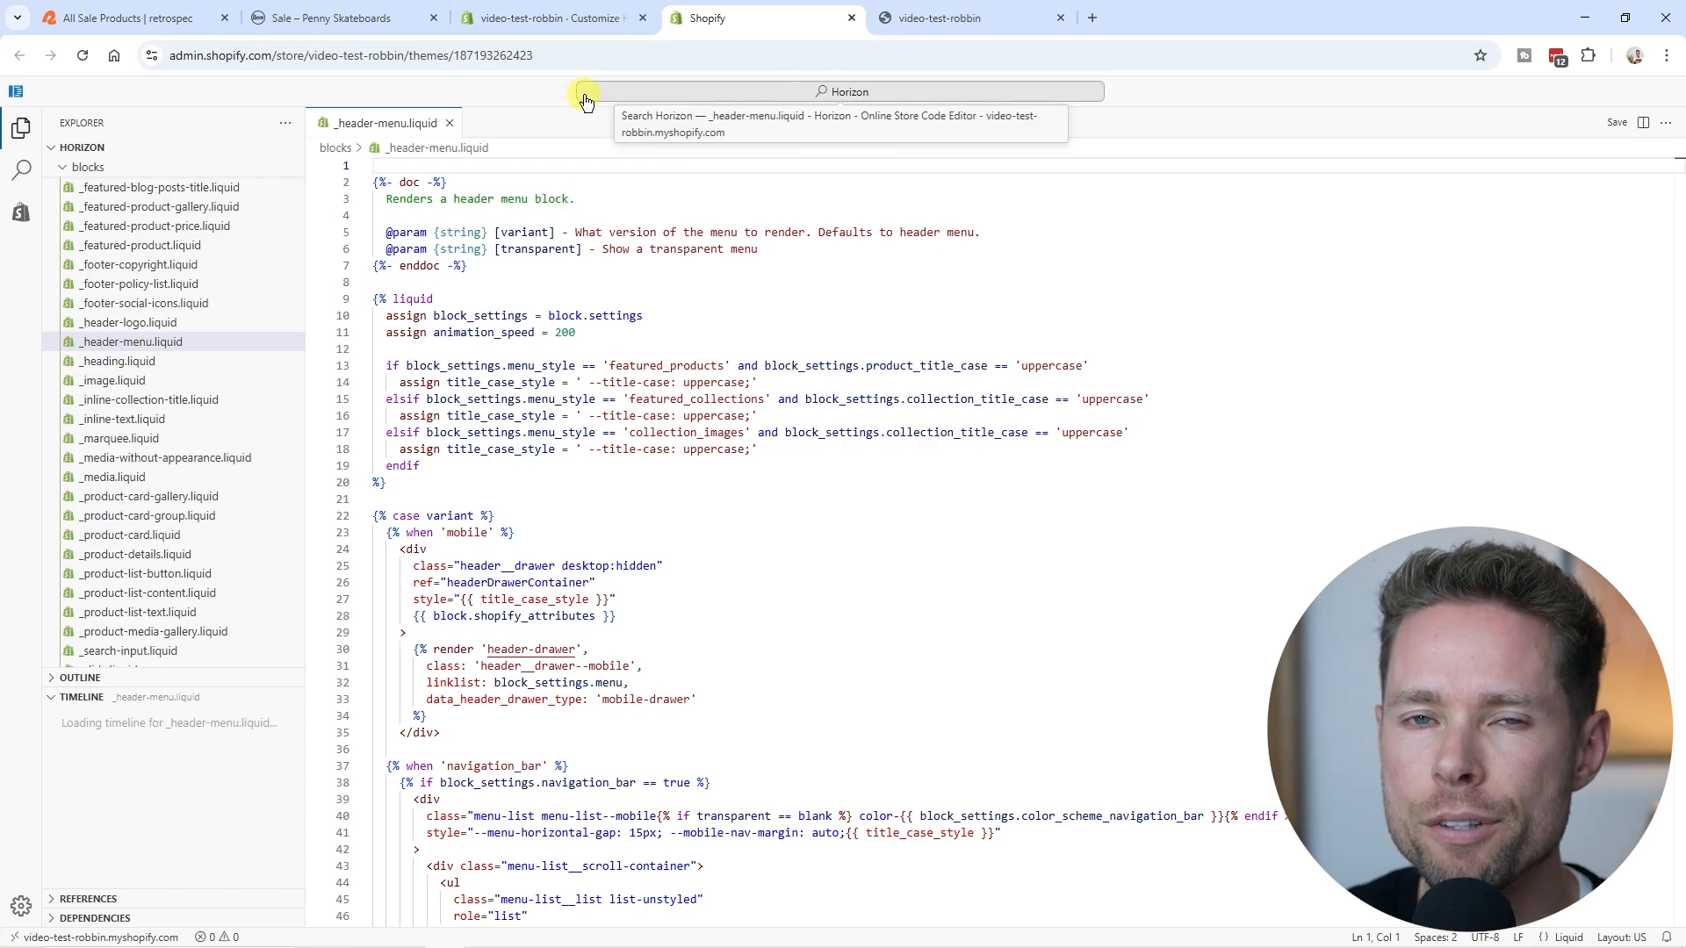
- Reopen the Horizon theme in the theme editor and expand Custom CSS in the theme settings
click(558, 18)
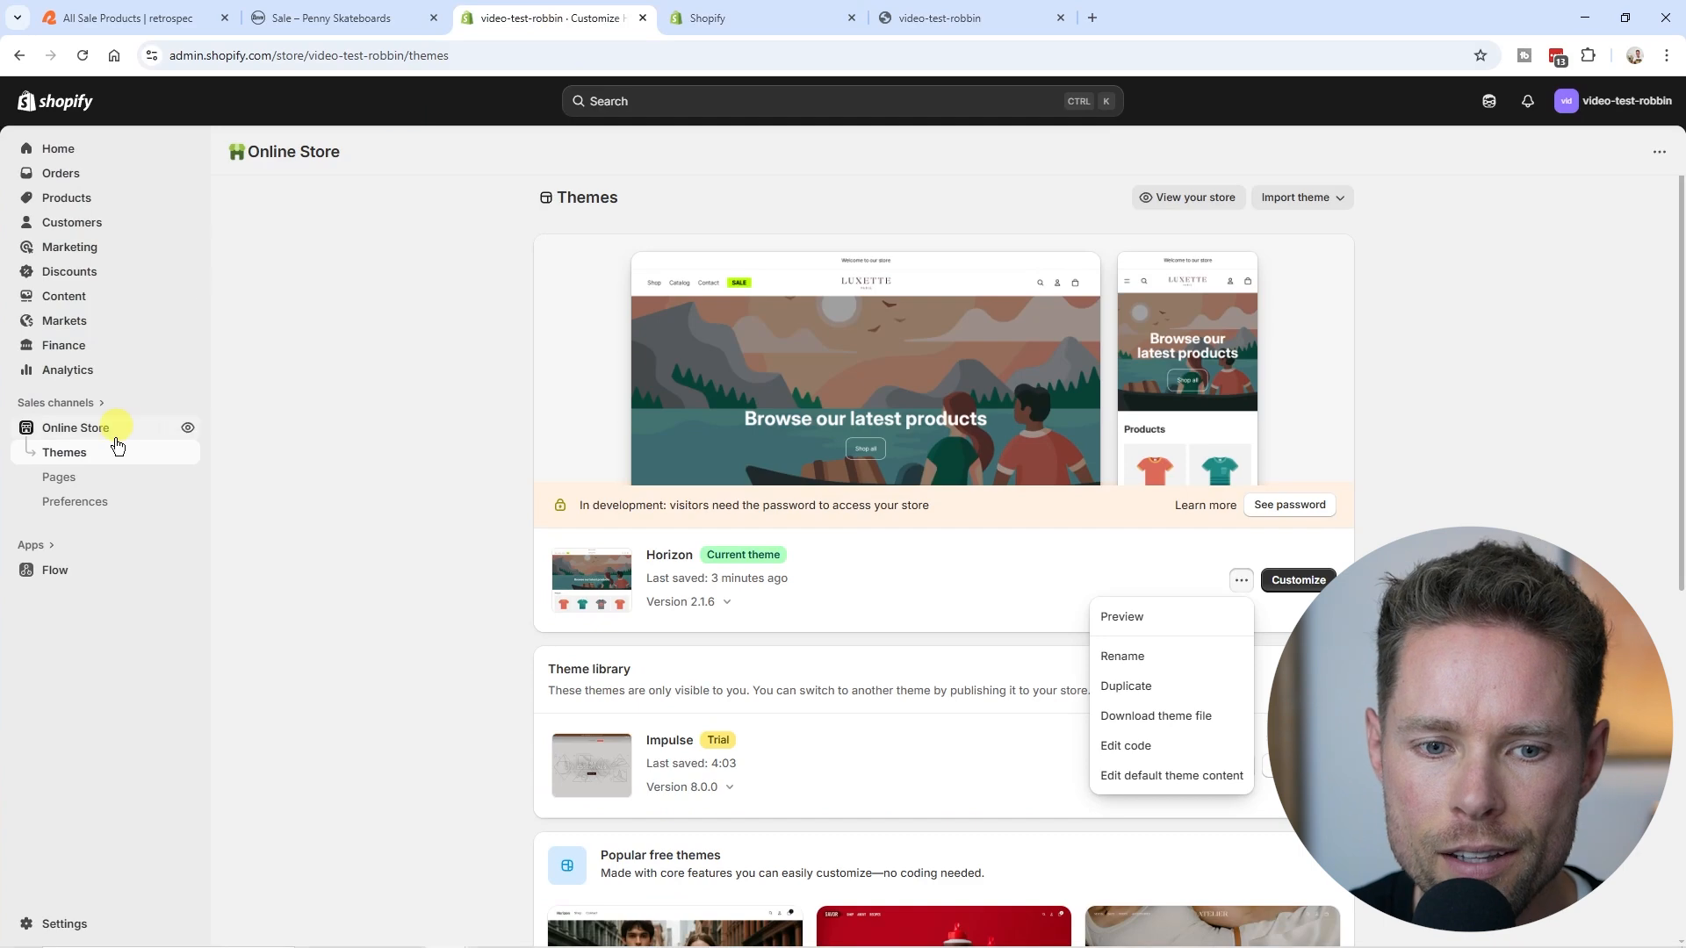
click(1308, 587)
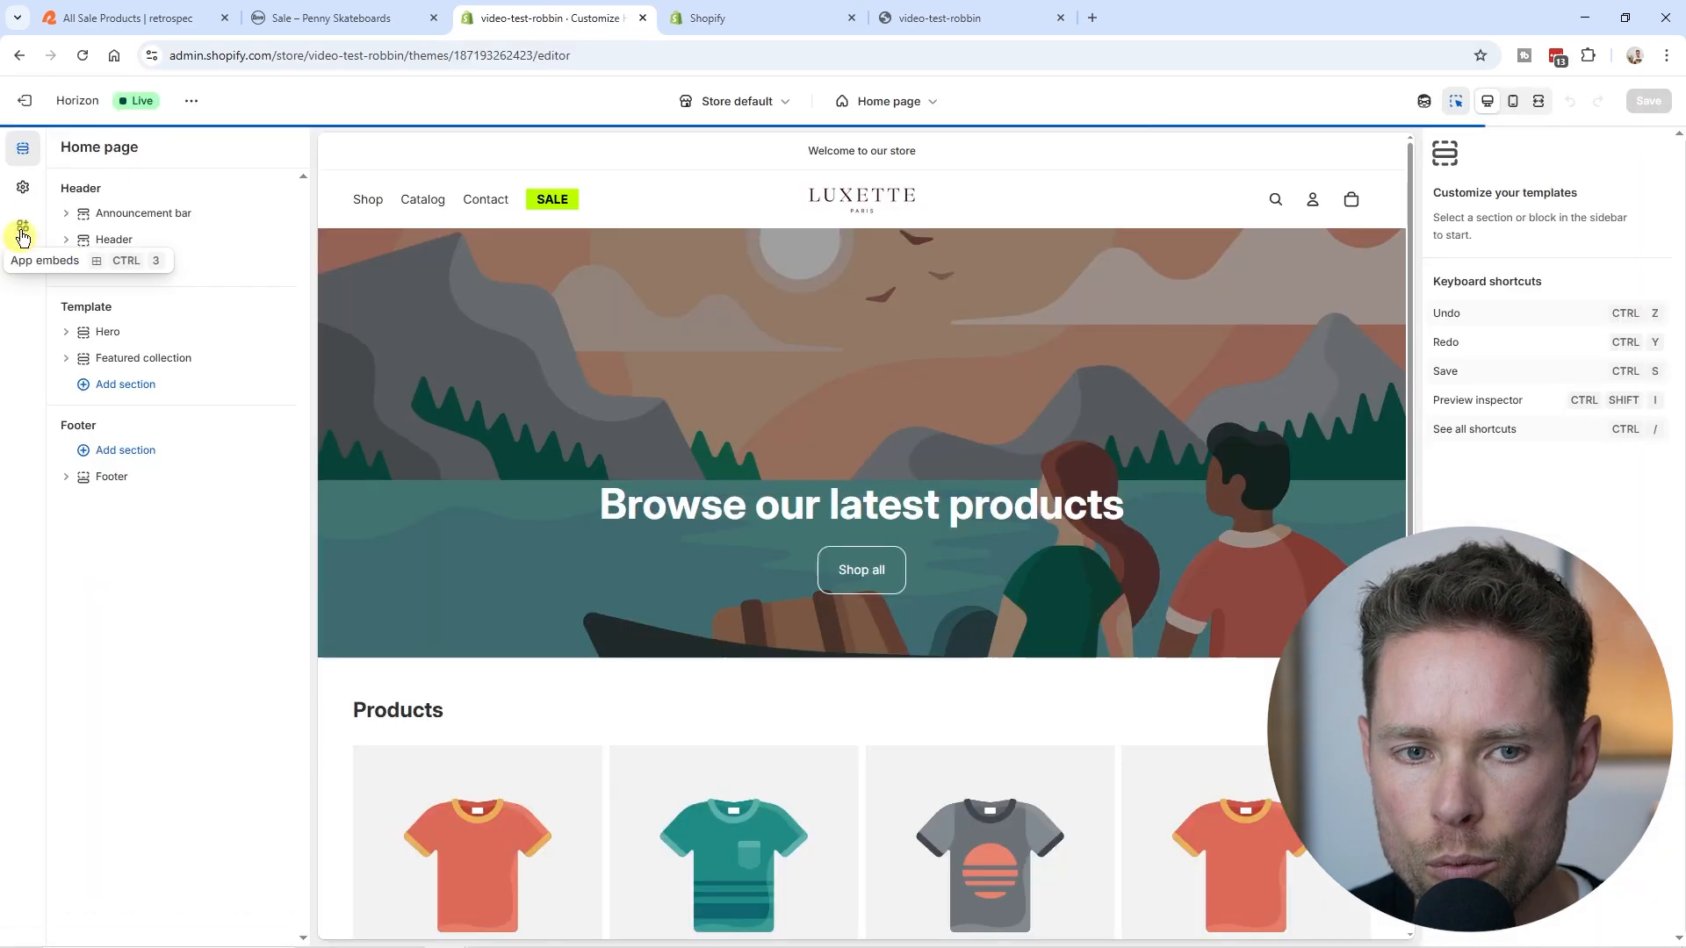
click(23, 187)
scroll(124, 670, down, 1)
click(163, 878)
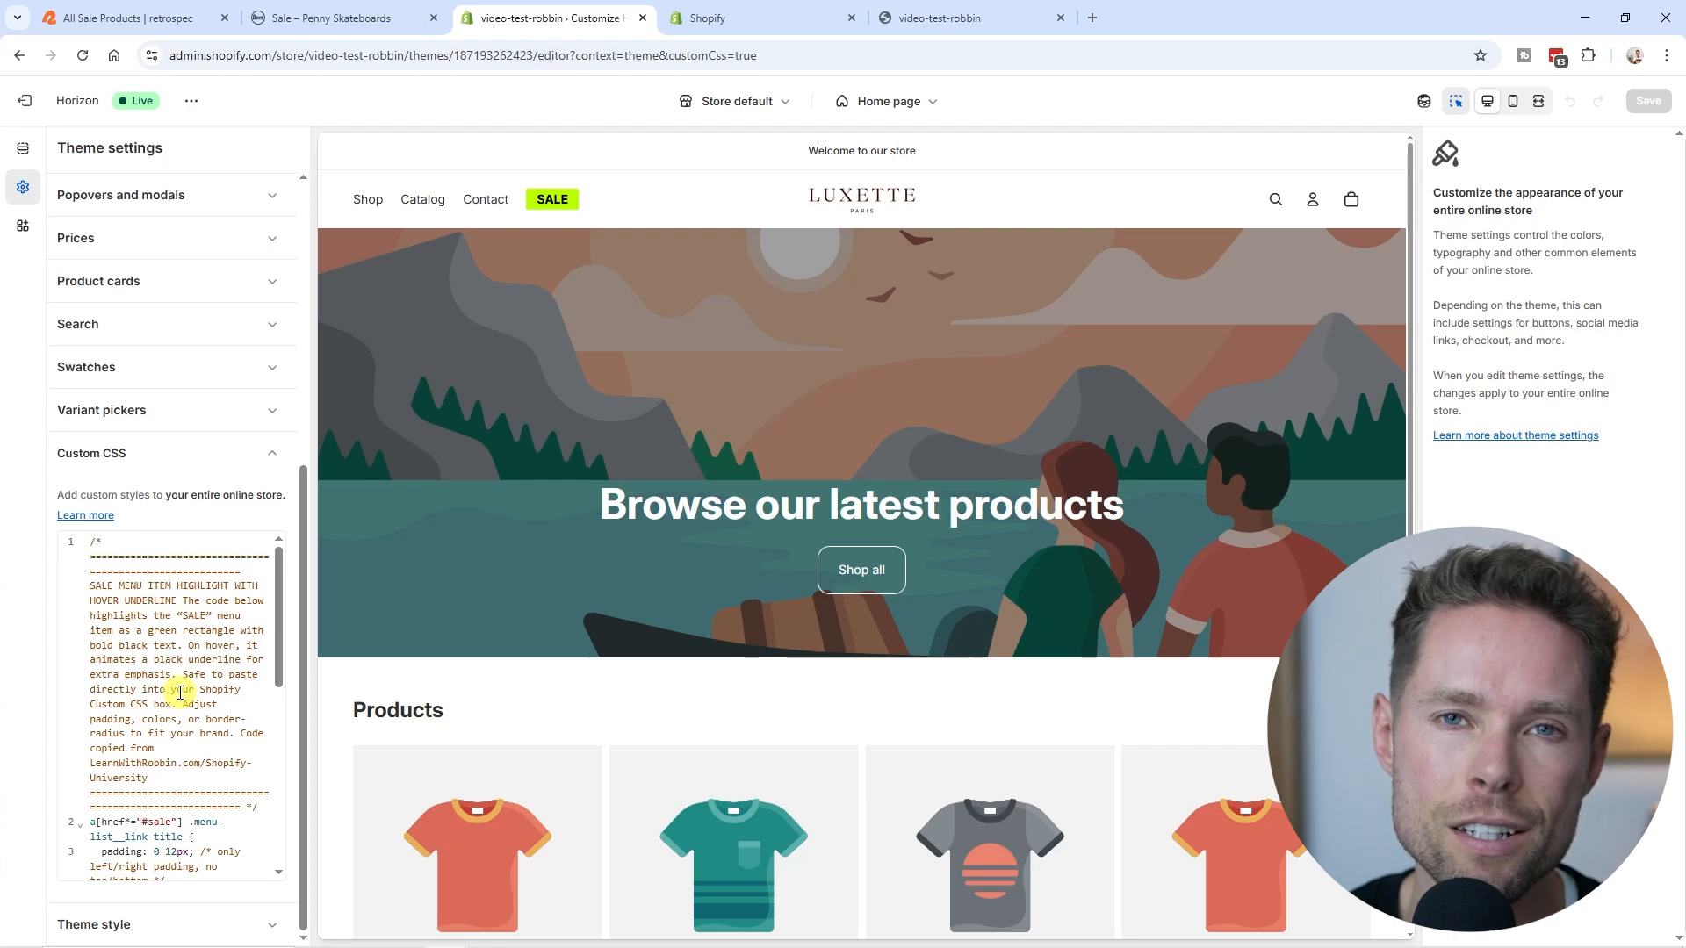
- Examine the SALE menu item snippet in the Custom CSS and compare that approach with the Horizon theme's code files
scroll(143, 688, up, 5)
scroll(150, 688, down, 5)
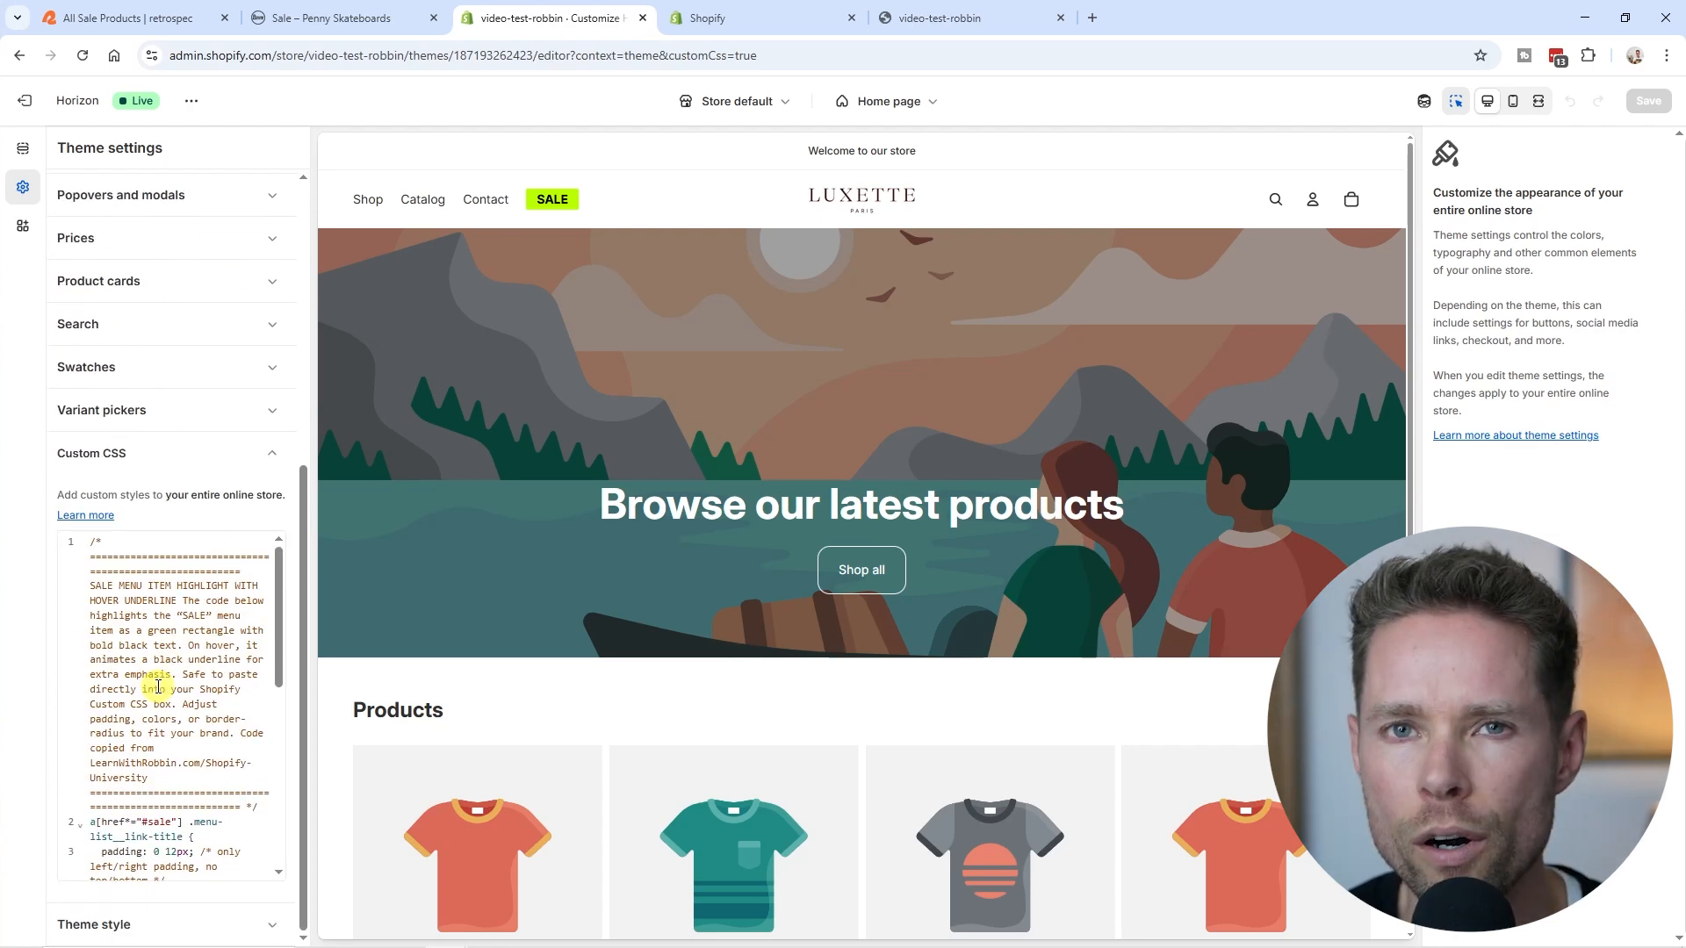
click(771, 17)
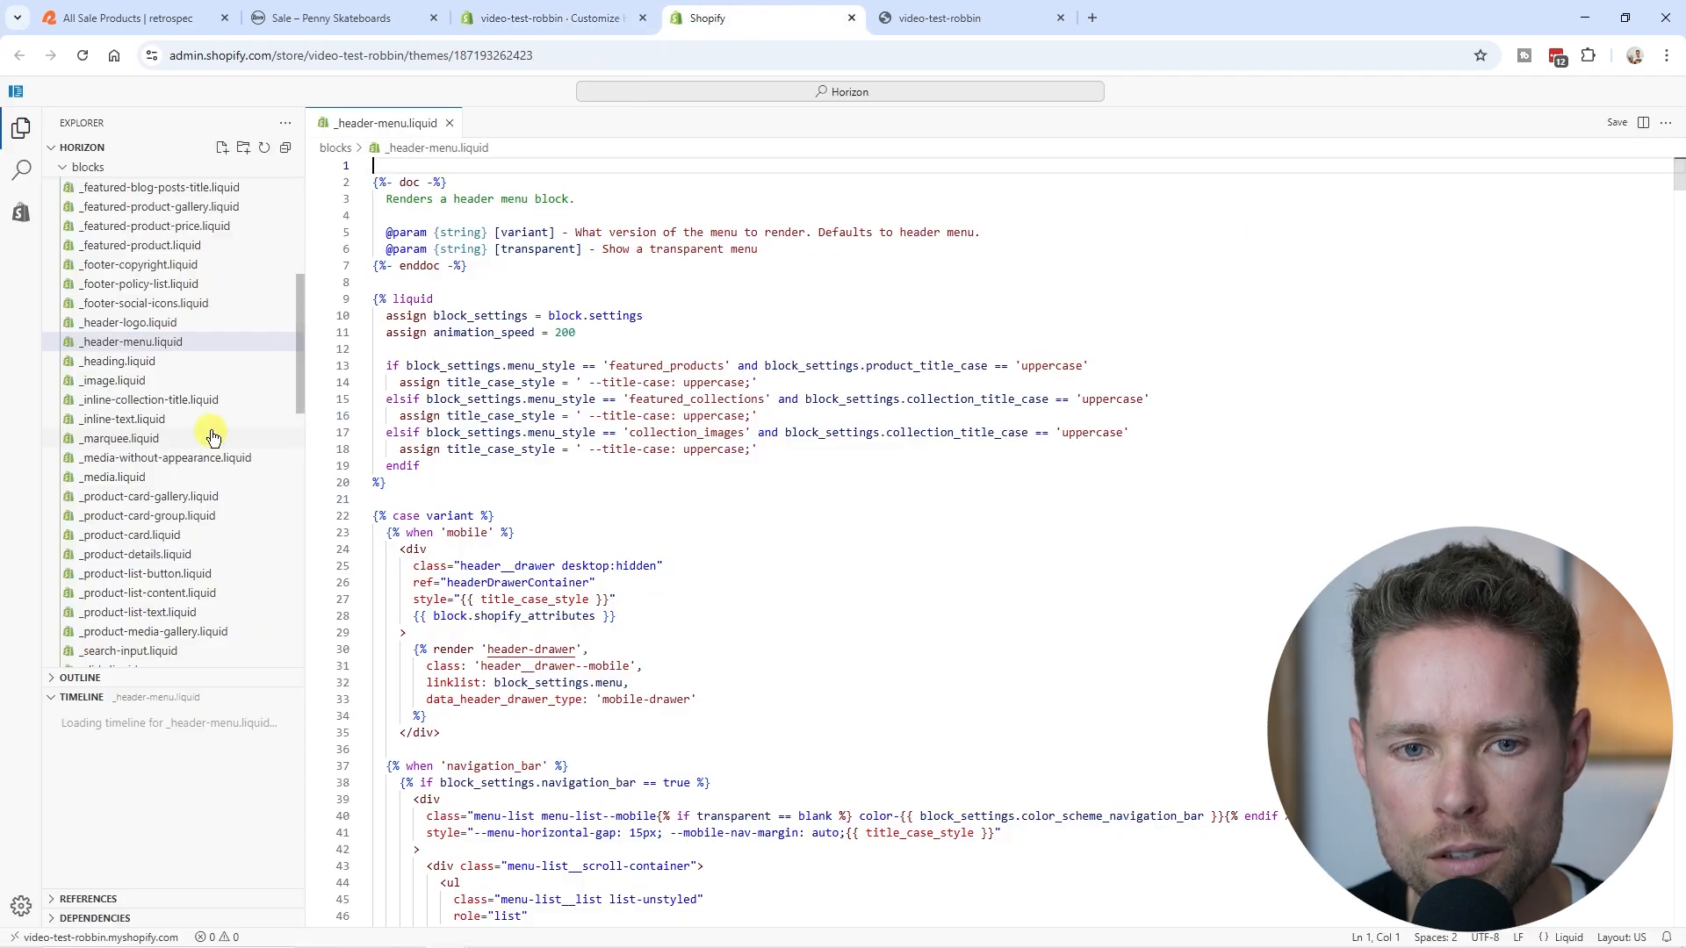
scroll(181, 604, down, 3)
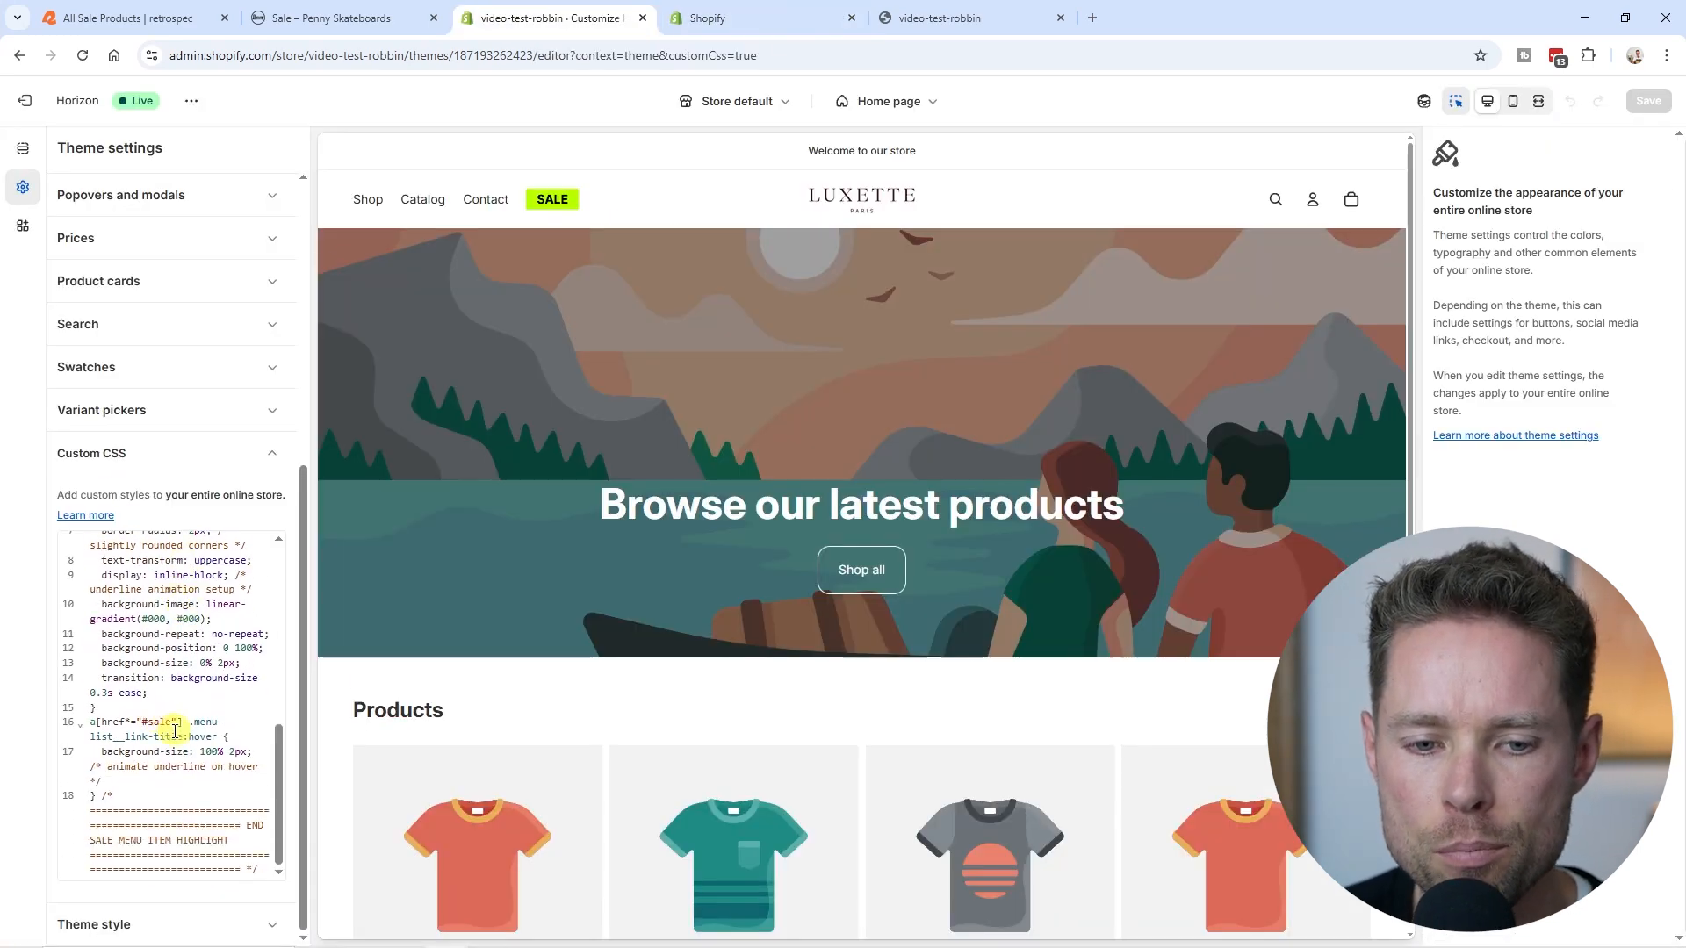
scroll(174, 730, up, 10)
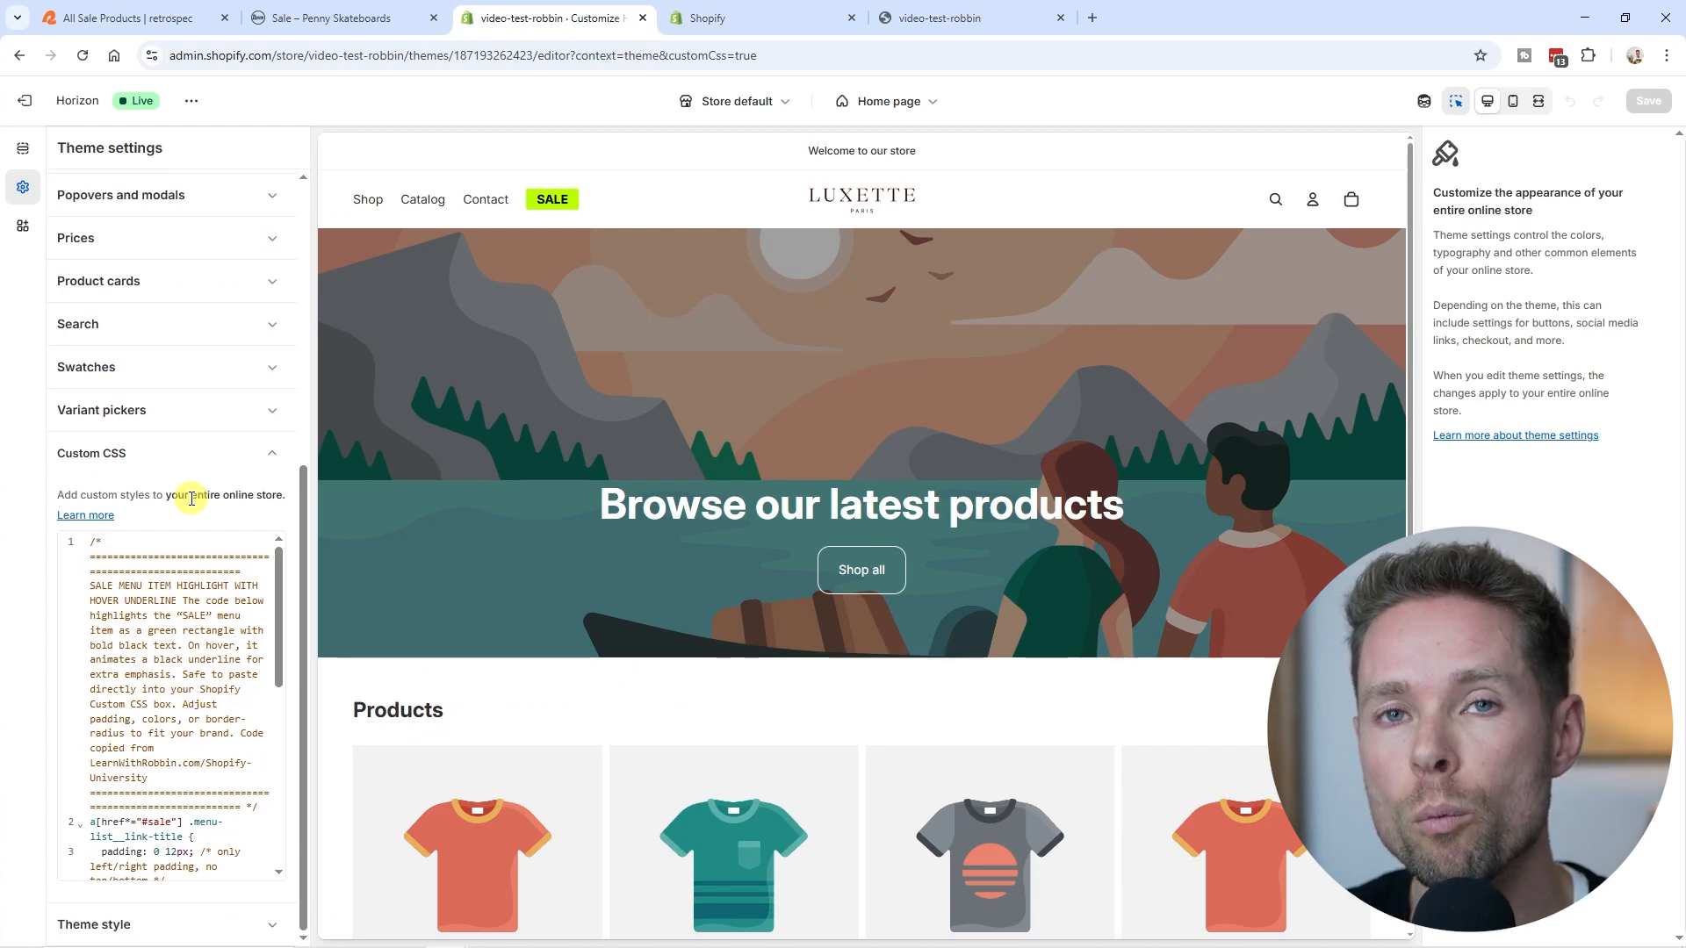
- Leave the theme editor, view the Horizon theme's version details and revisit its open code editor
click(50, 100)
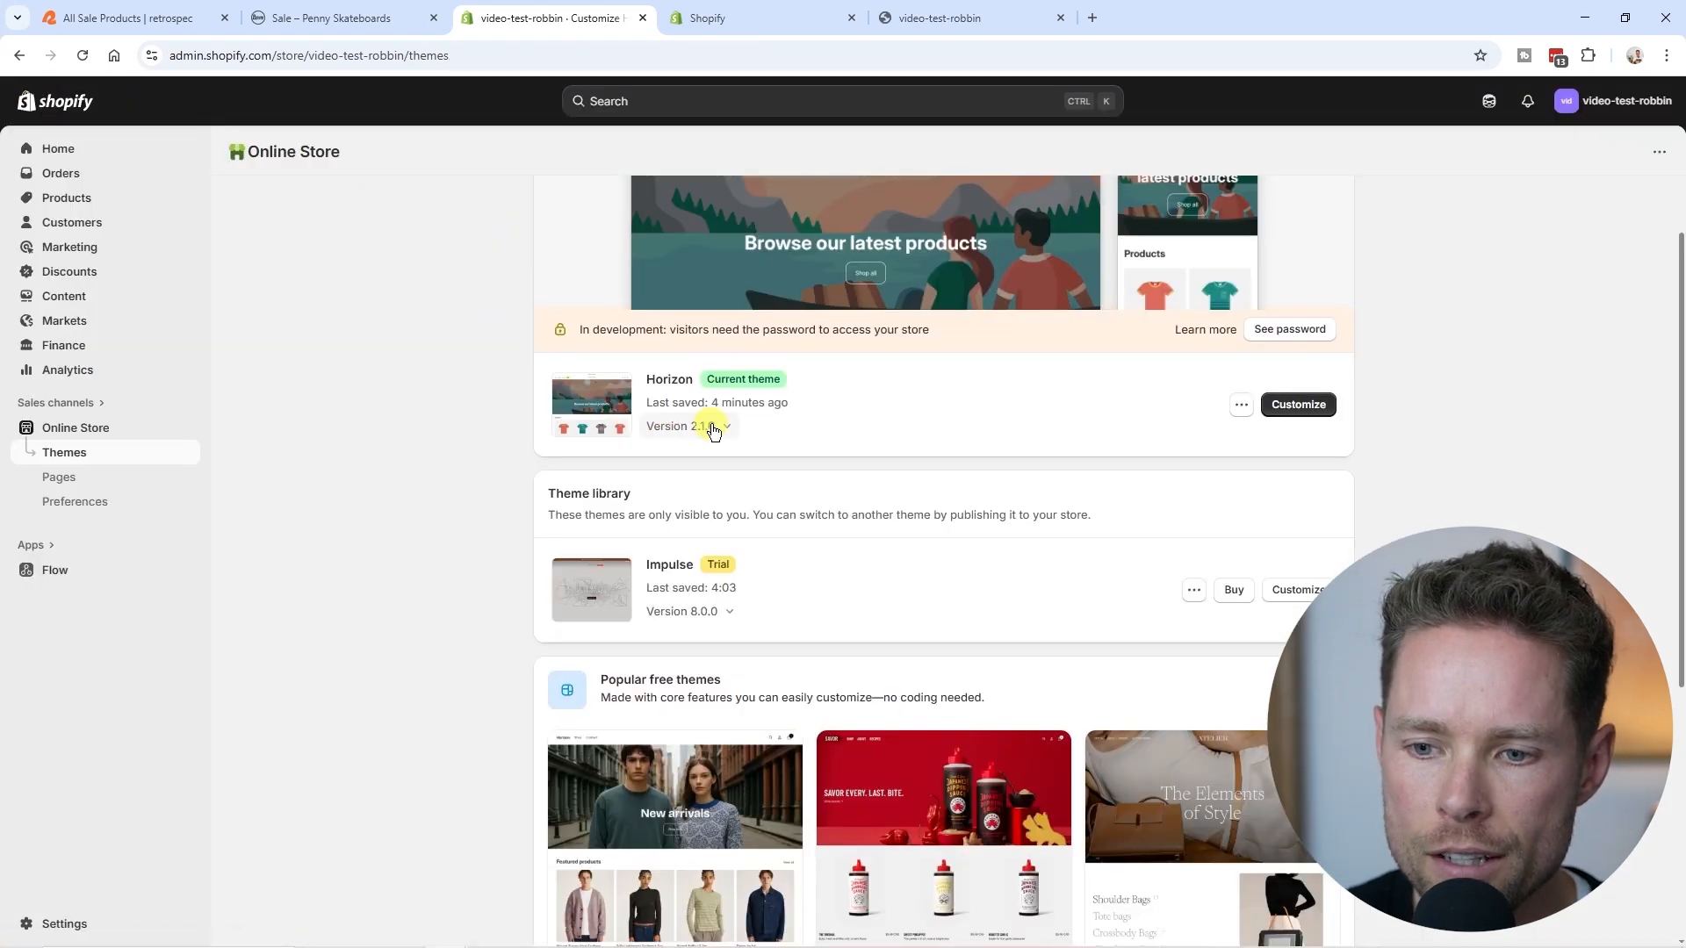
click(712, 428)
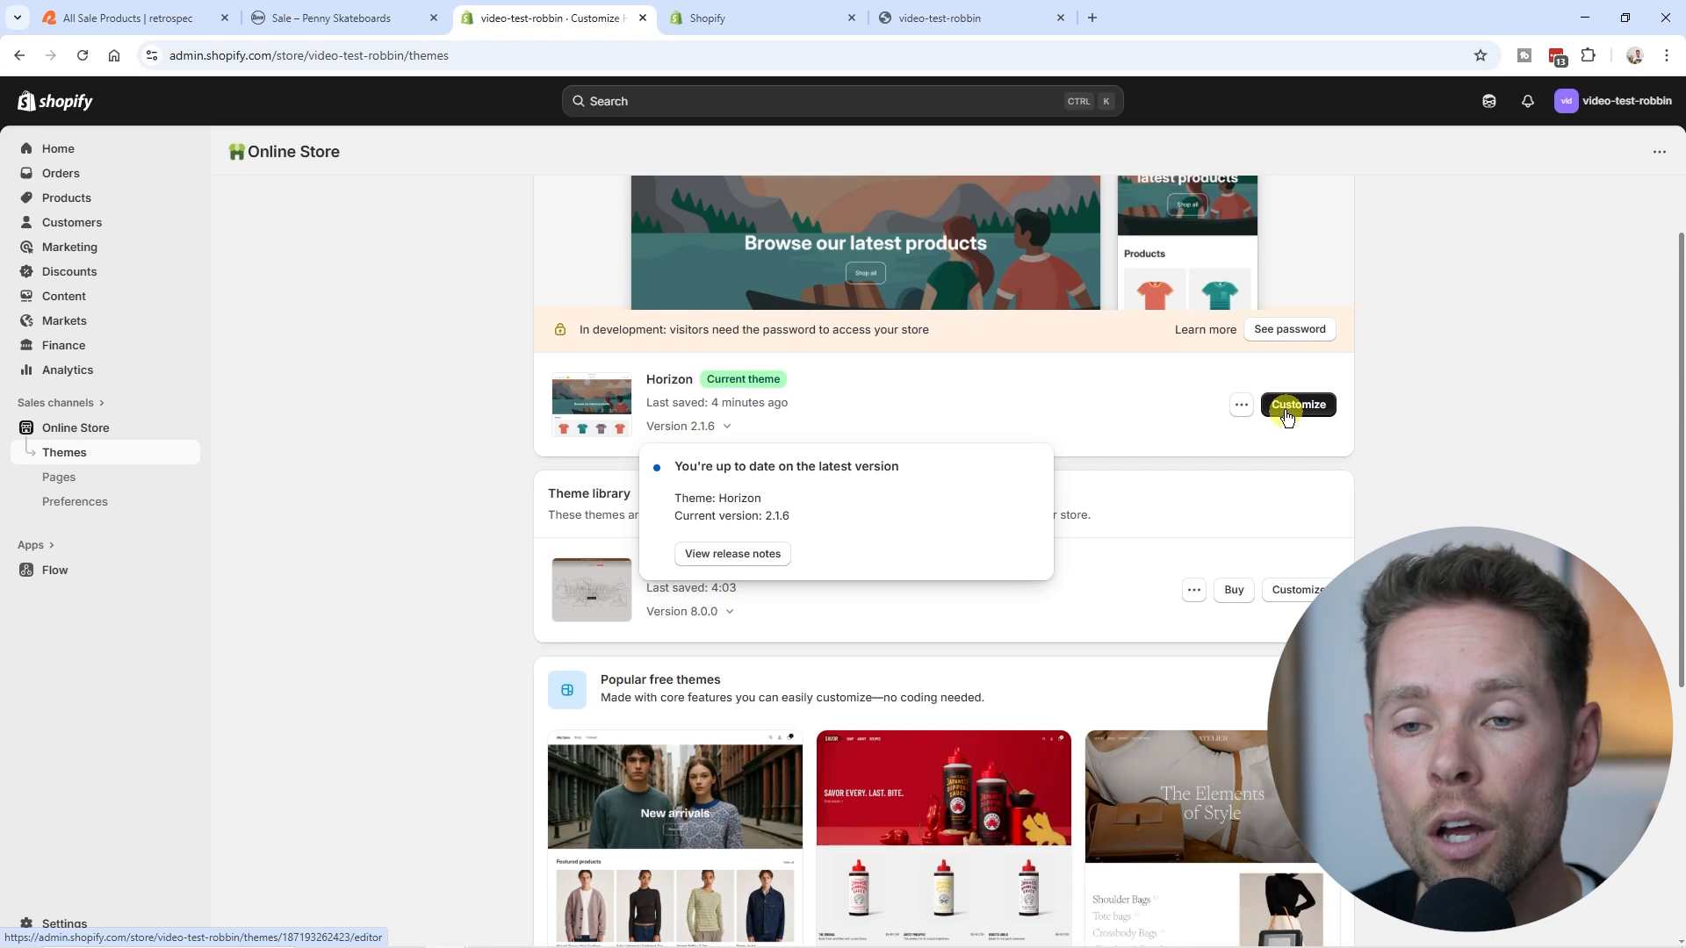
click(747, 19)
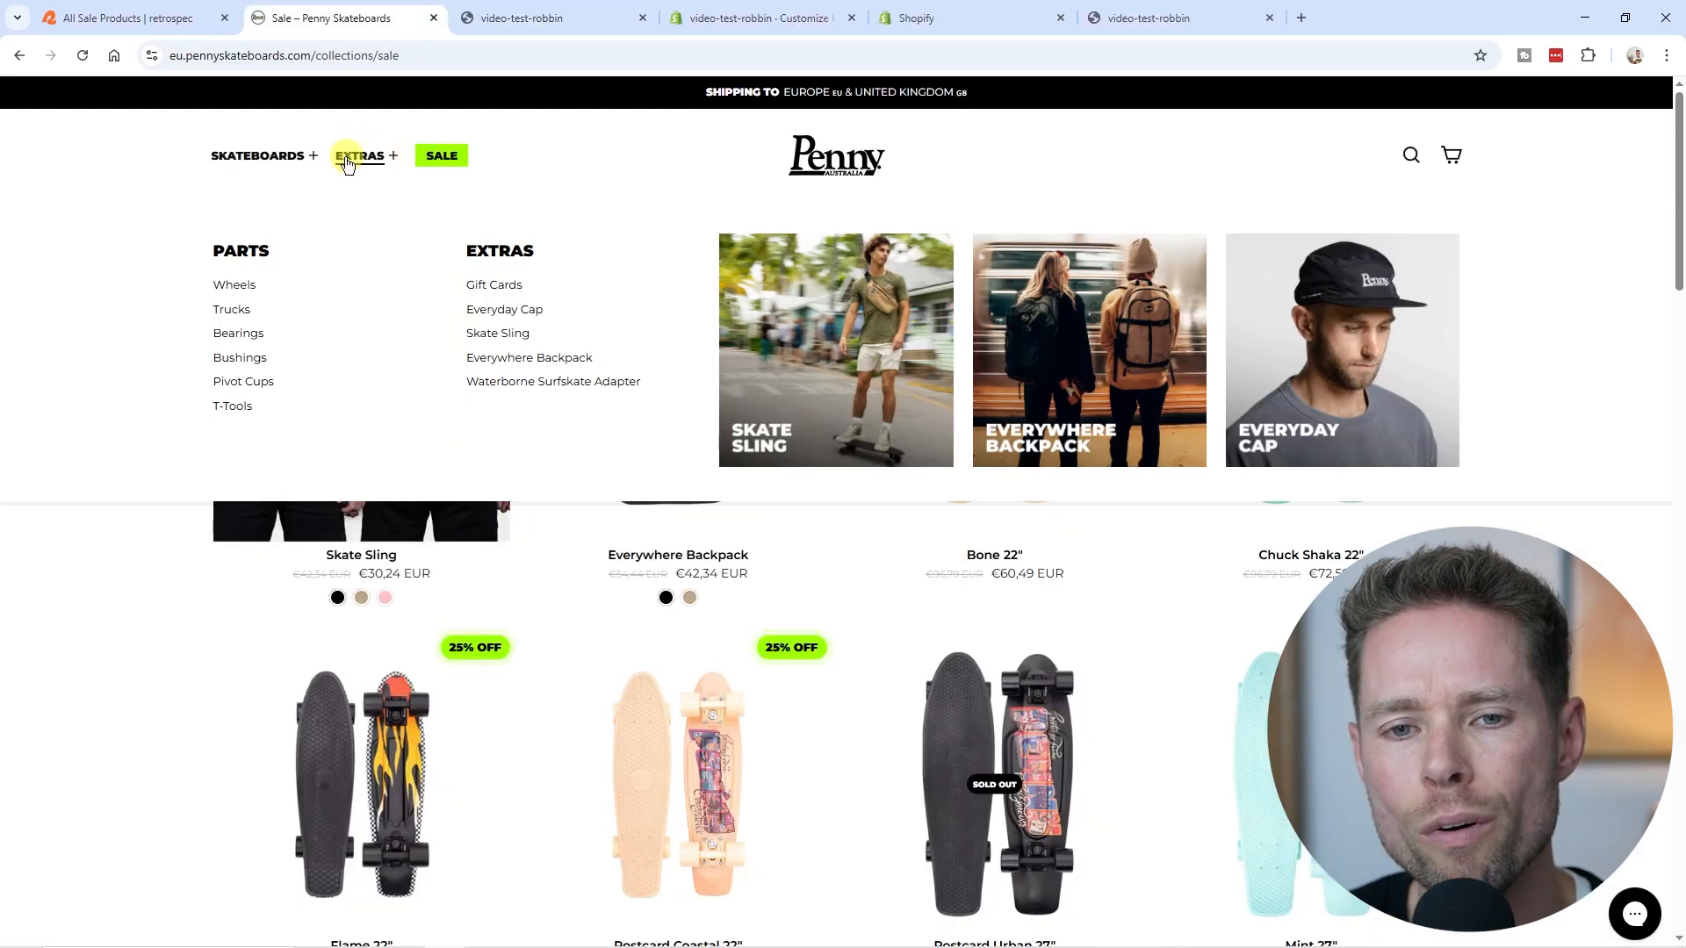
- Compare the Skateboards and Extras dropdown menus on the Penny Skateboards site with the main menu of the Luxette storefront
mouse_move(230, 164)
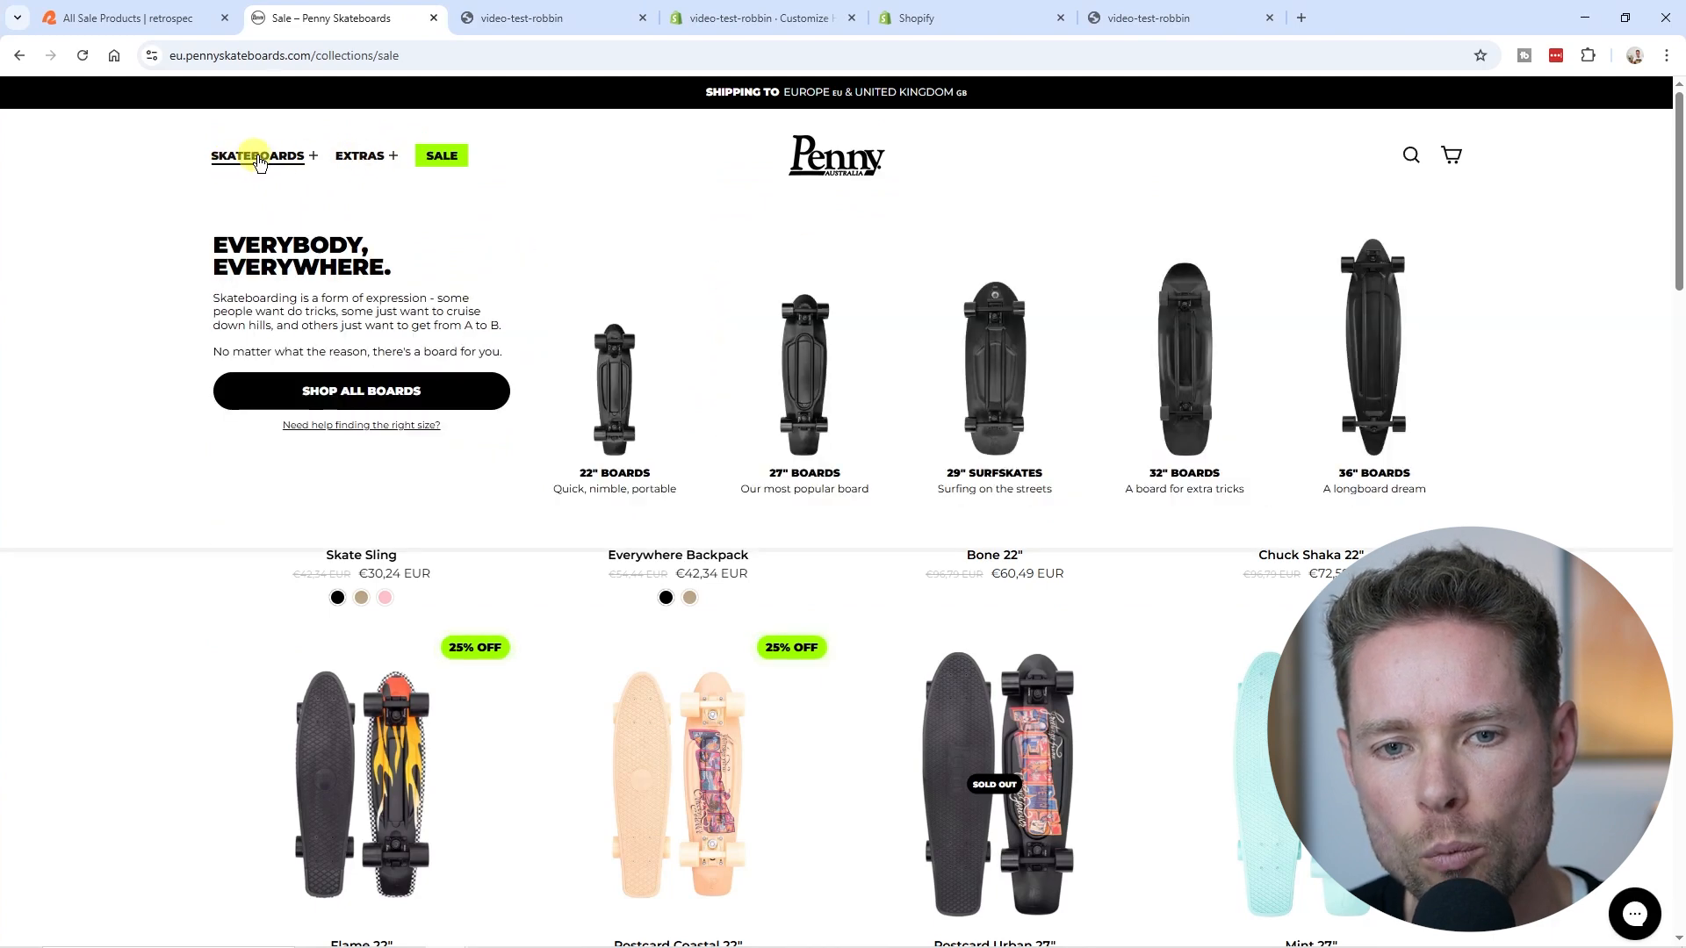
mouse_move(361, 165)
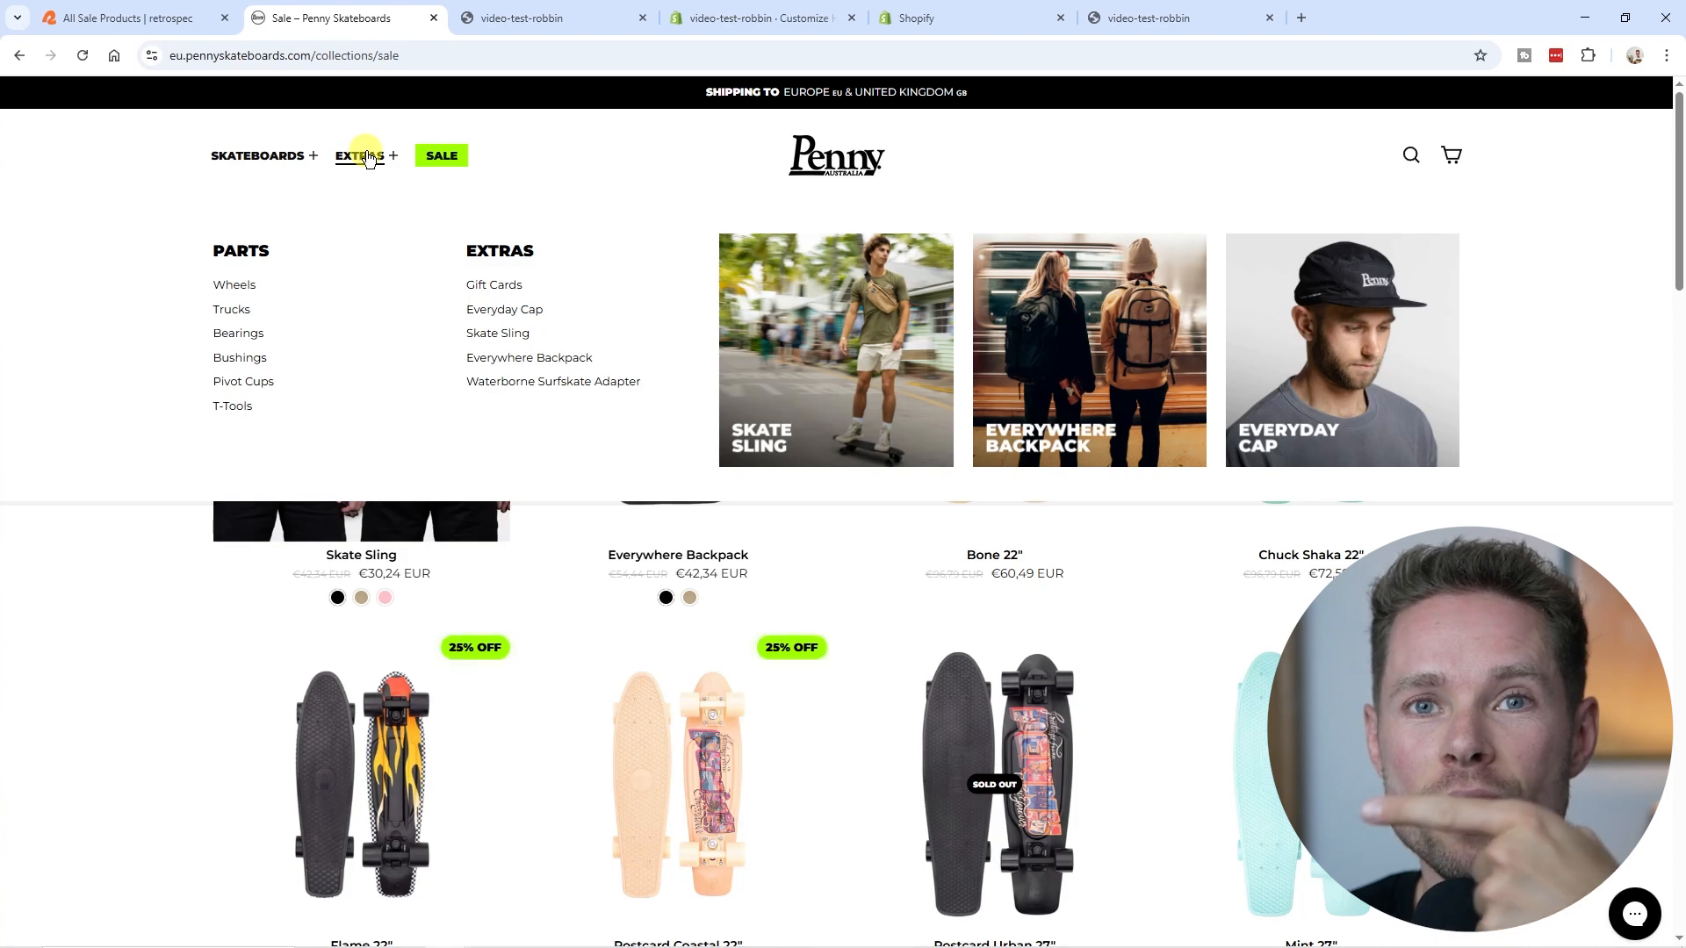
key(ctrl+Tab)
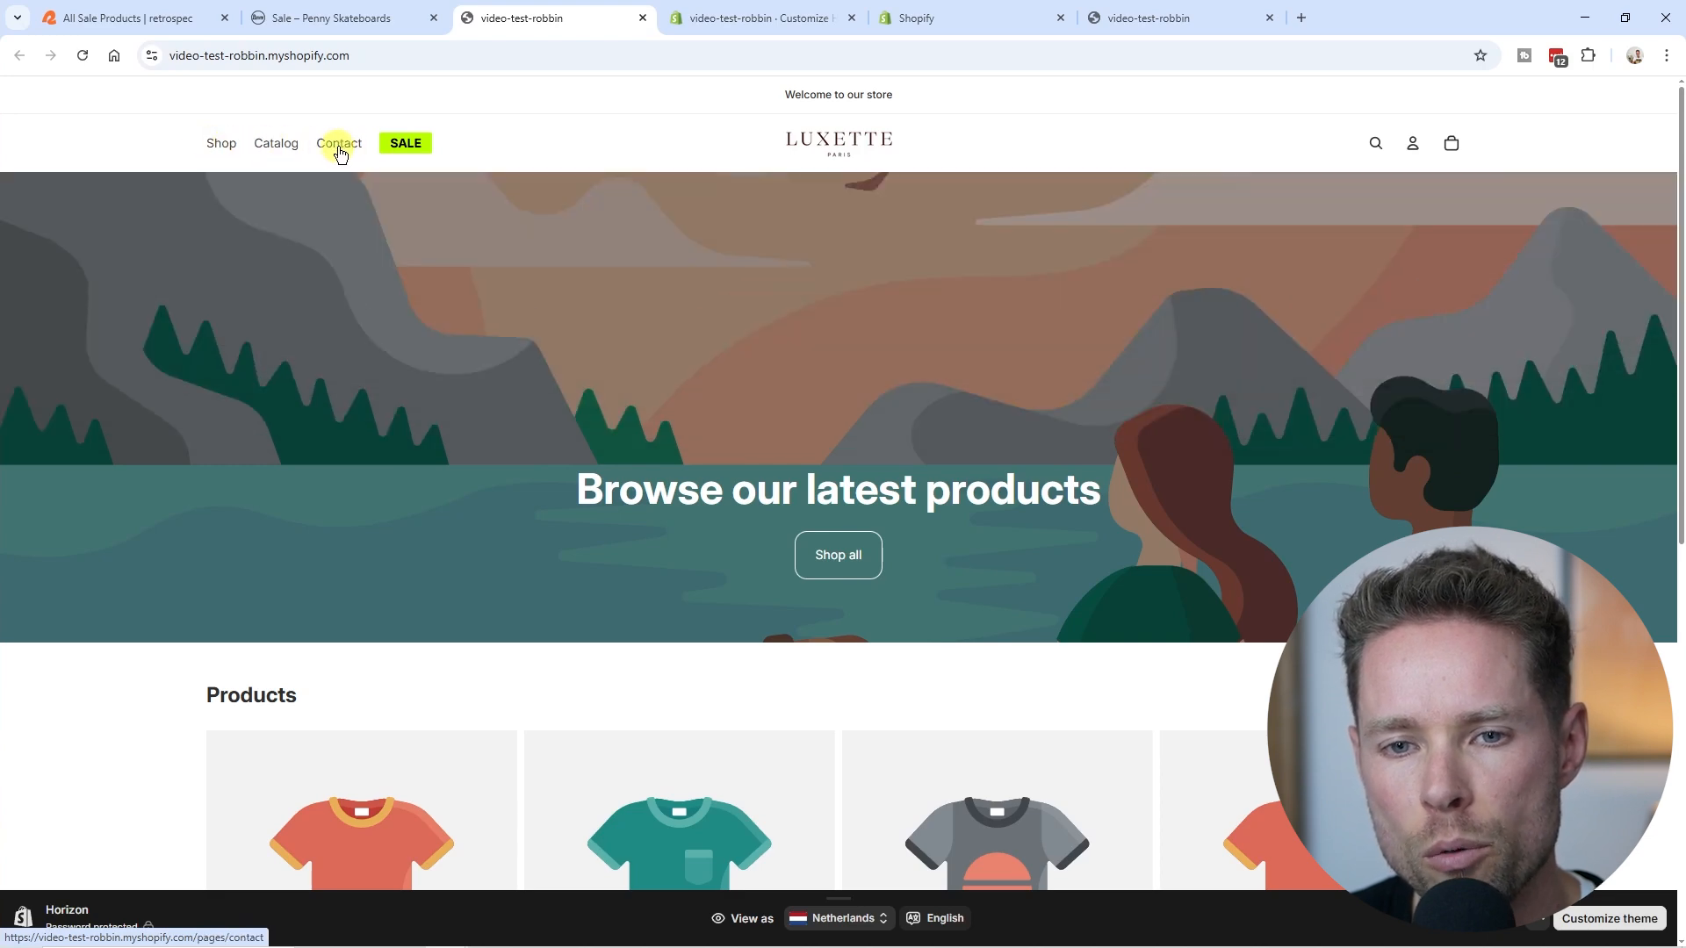
click(364, 18)
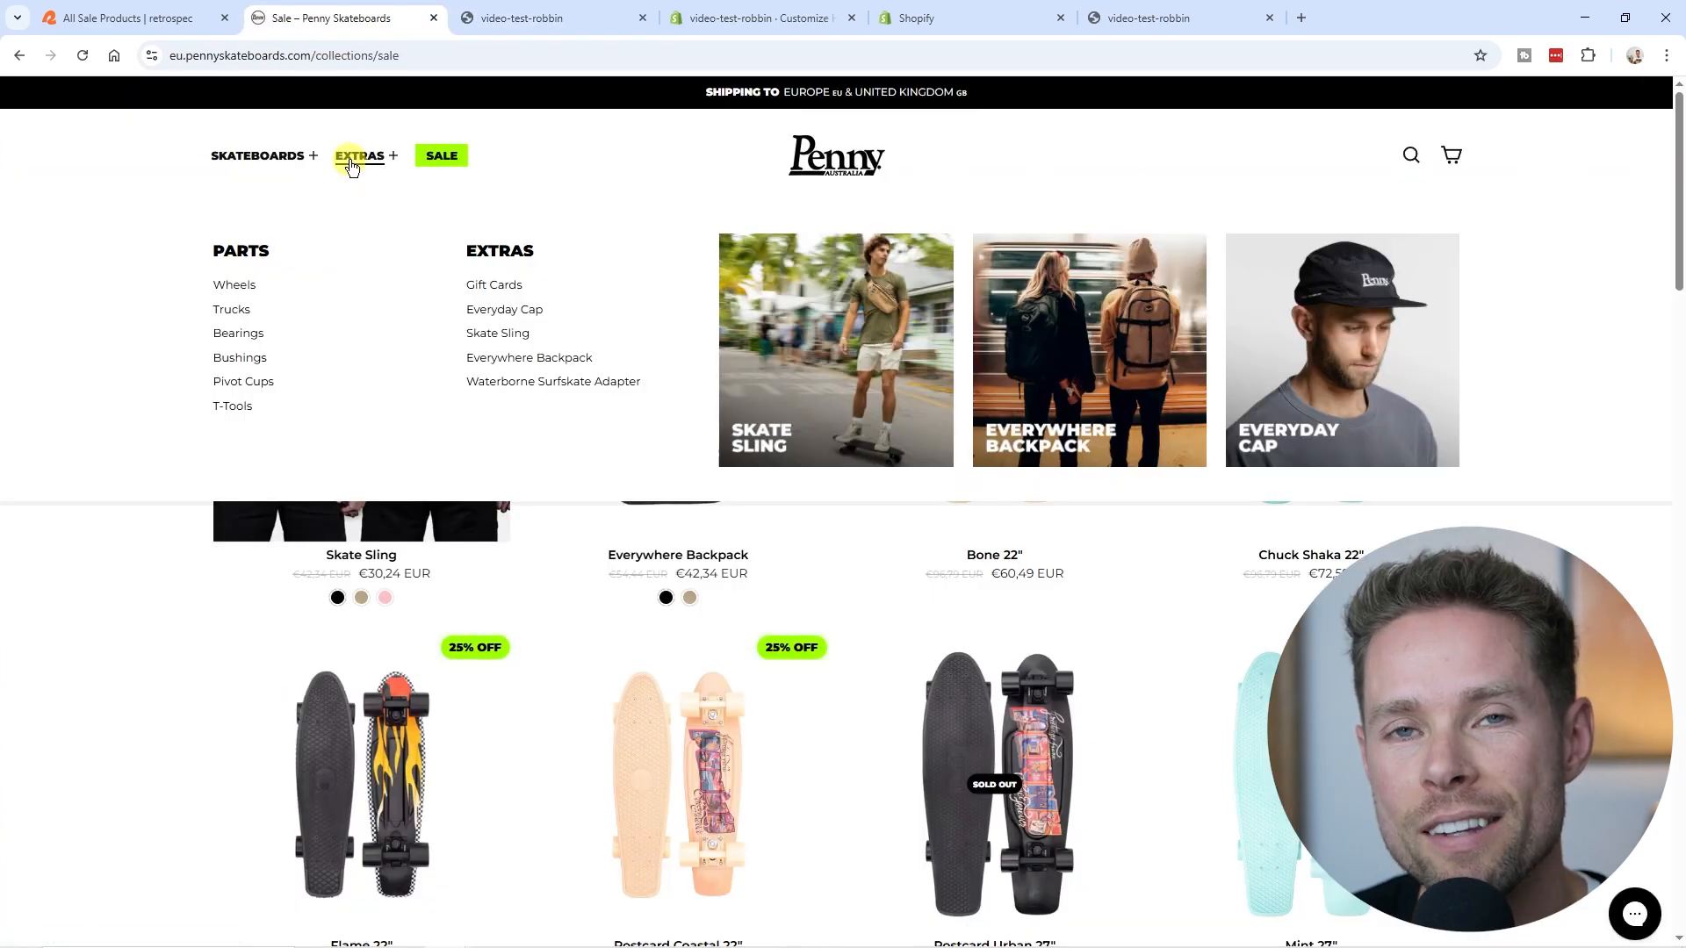